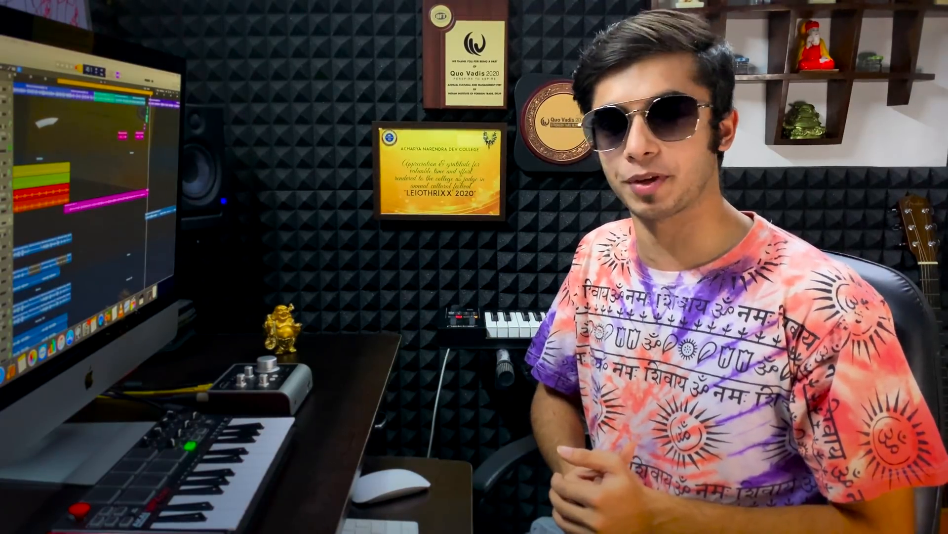
- Reset the channel strip of the BTNCOR_VOX_48 vocal track and lower the track's volume while playing the song
click(32, 235)
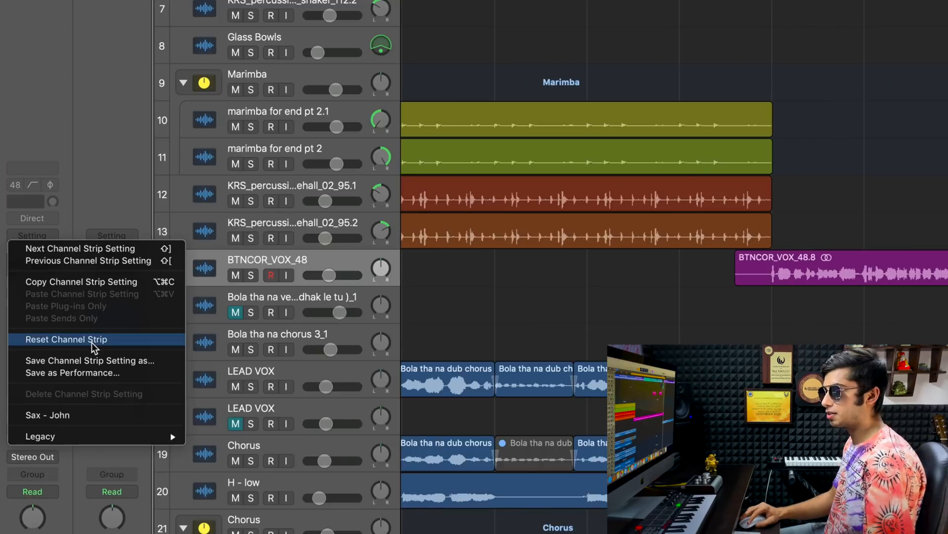
click(95, 340)
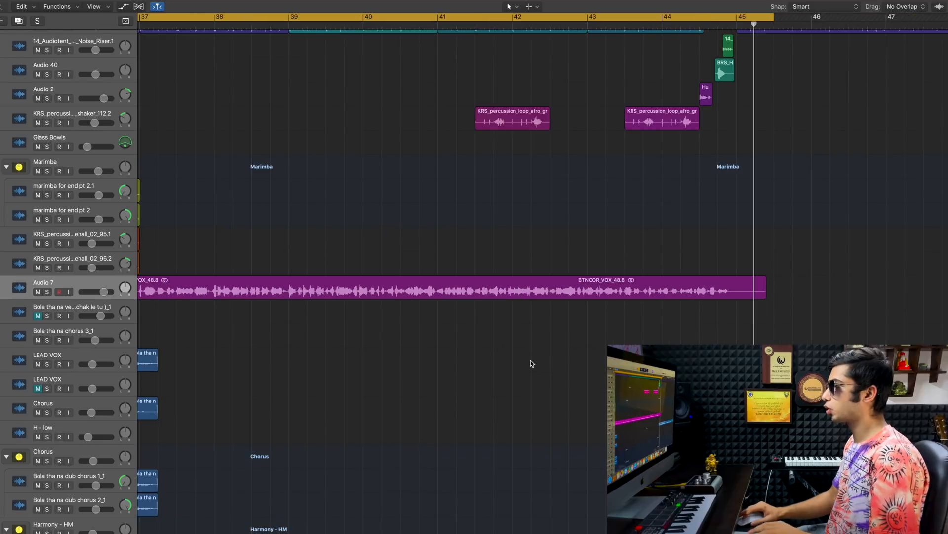
scroll(531, 361, left, 5)
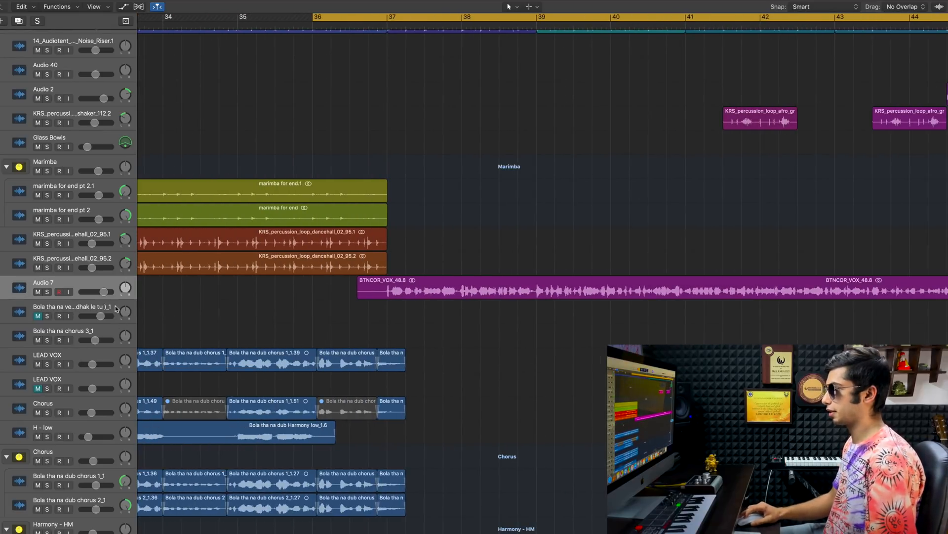
key(space)
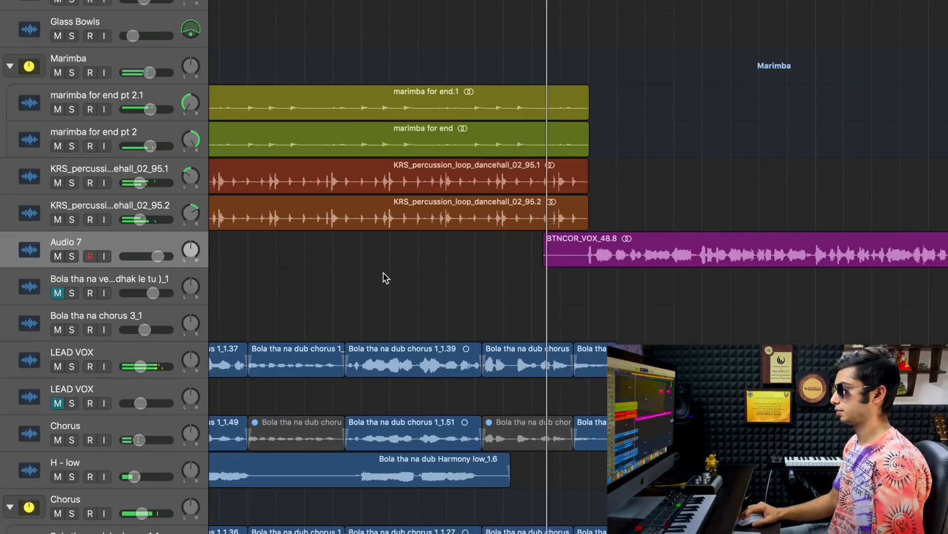
drag(157, 256, 132, 261)
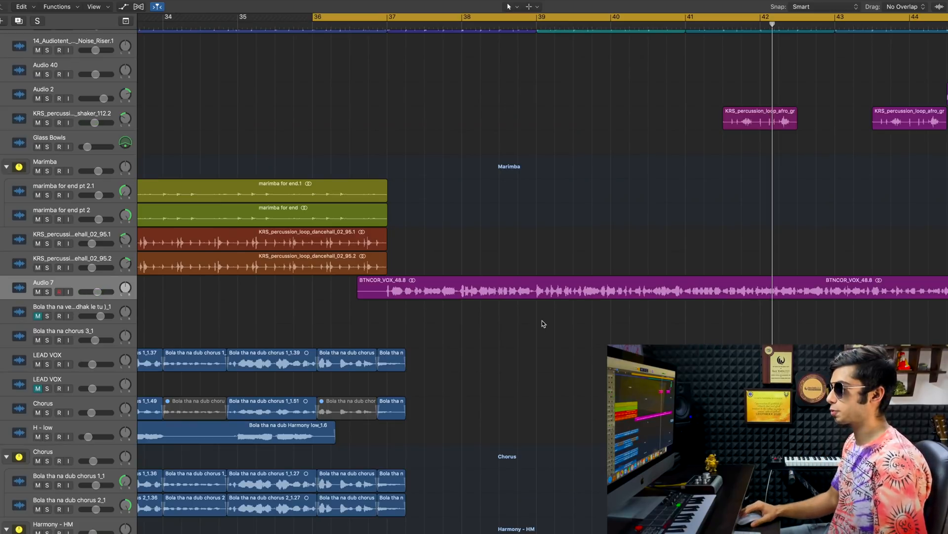
- Solo the Audio 7 vocal track and insert a Compressor on it, using the Studio FET model
click(48, 292)
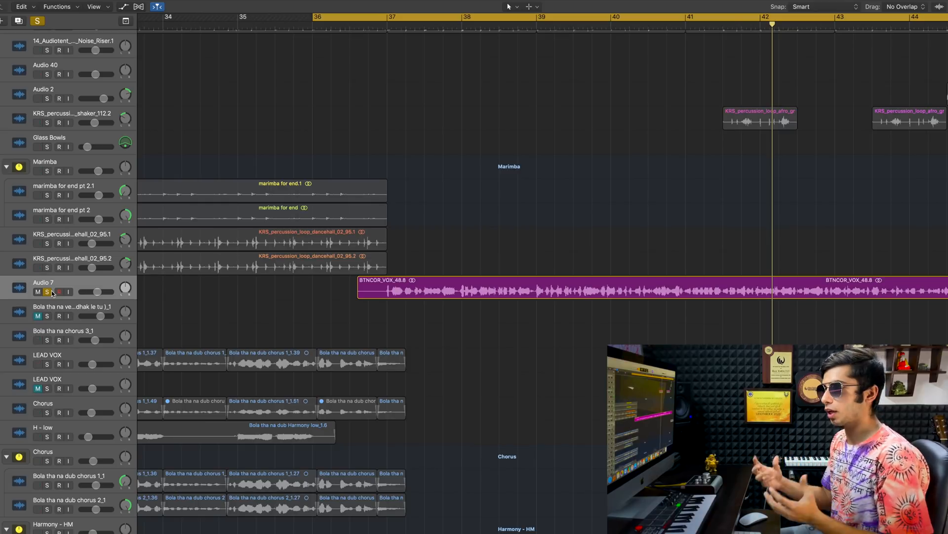
click(26, 294)
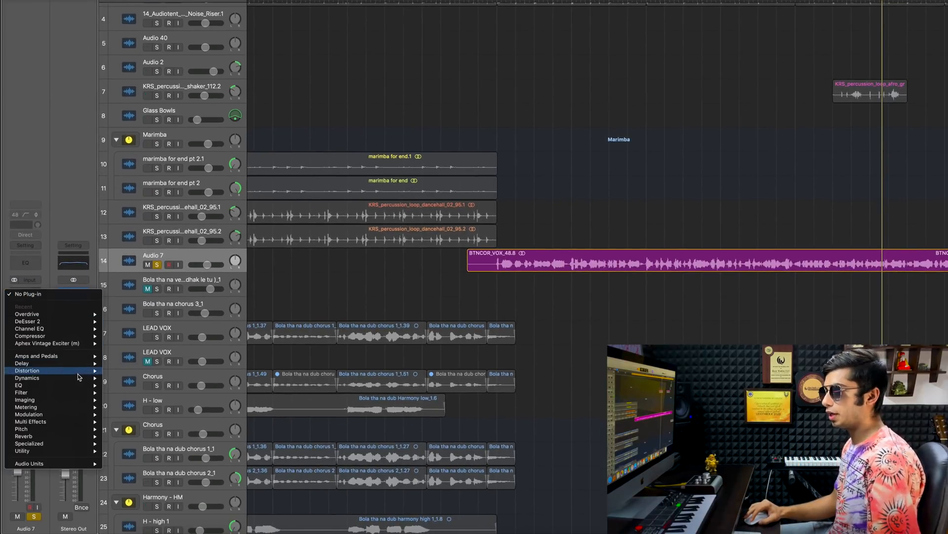
mouse_move(77, 377)
mouse_move(126, 384)
click(182, 385)
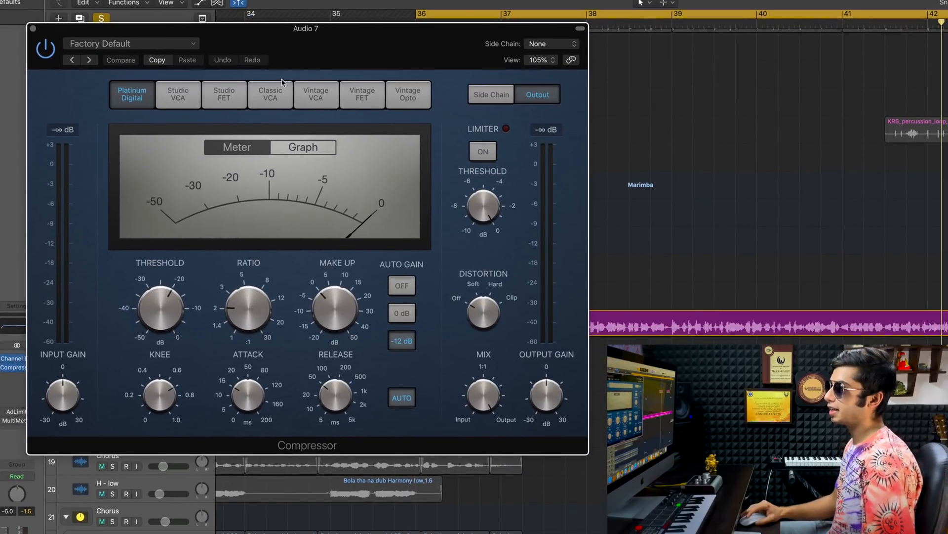
click(223, 94)
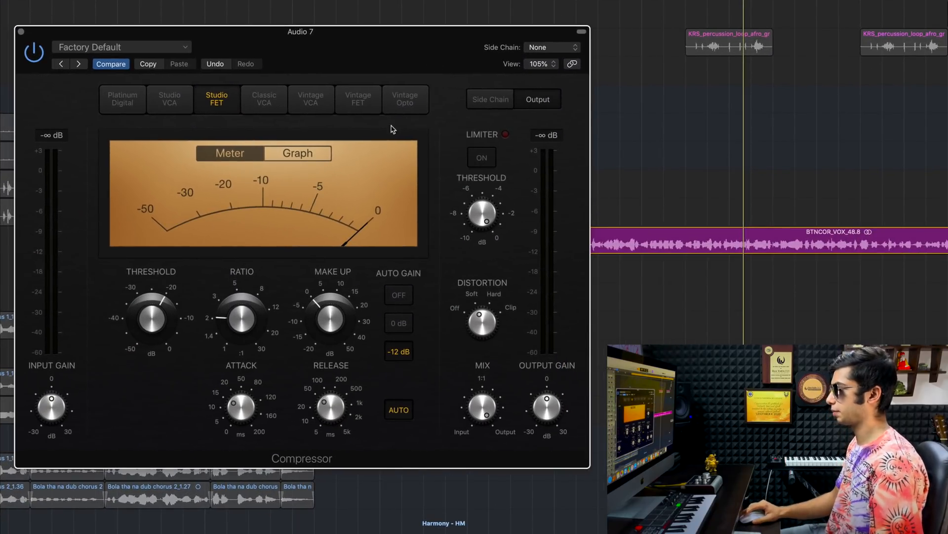
- During playback, set the compressor's make-up gain to about 0.5 dB and the Audio 7 track volume to about -7.4 dB
key(space)
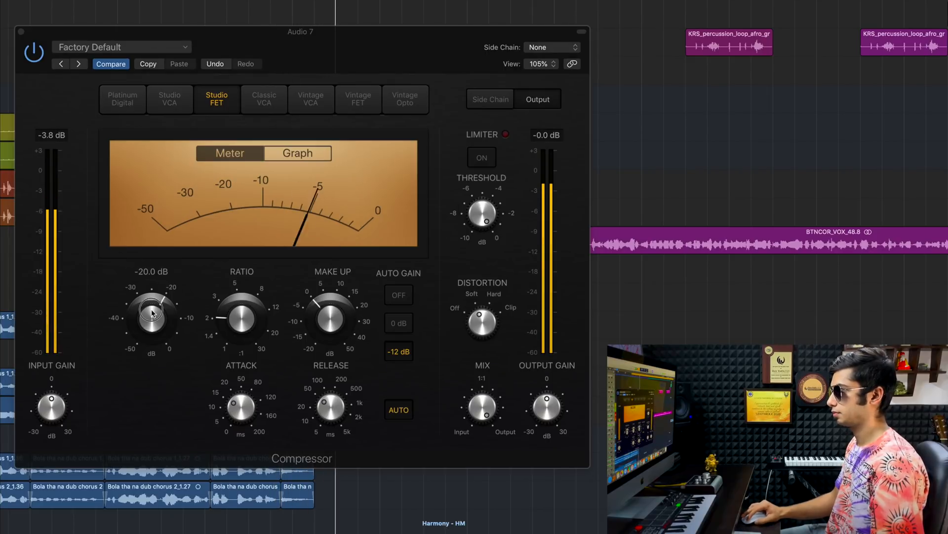
drag(152, 311, 152, 314)
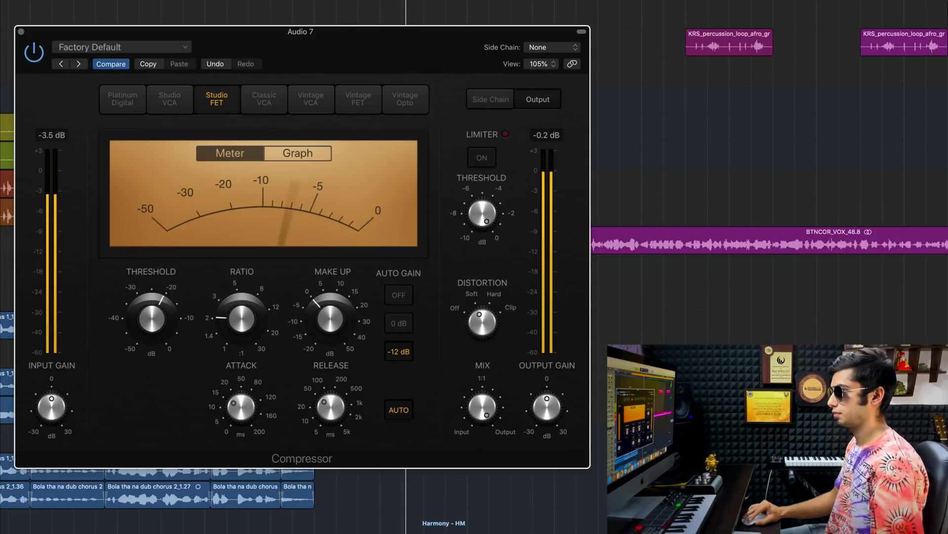
drag(321, 316, 322, 314)
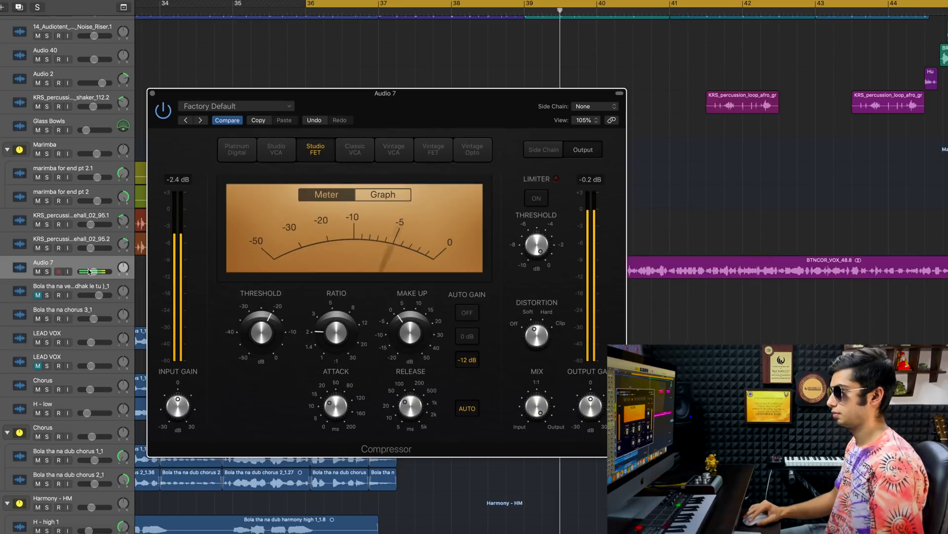
click(92, 270)
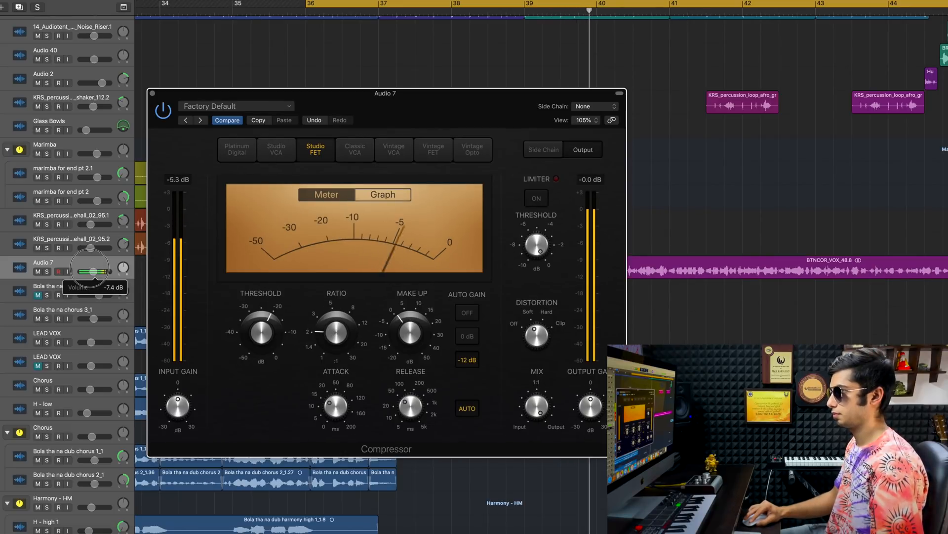
- Set the compressor's ratio to 2.3:1, fine-tune its threshold, and lower the Audio 7 track volume to about -8.4 dB
drag(341, 331, 341, 329)
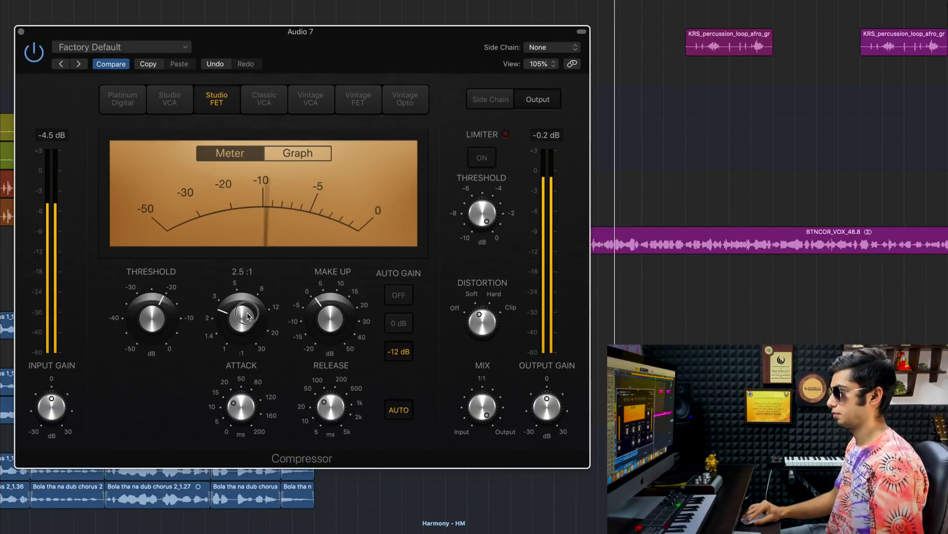
drag(247, 317, 246, 319)
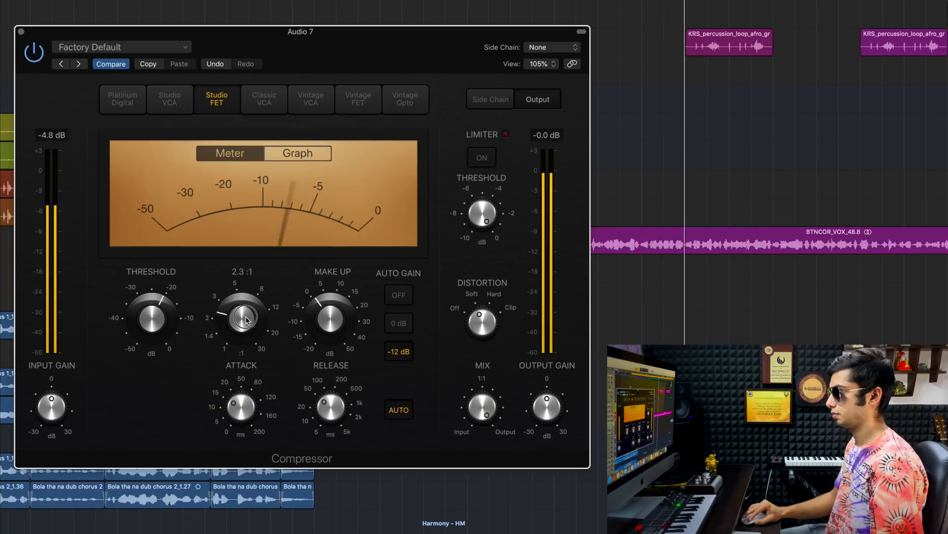
drag(151, 316, 151, 314)
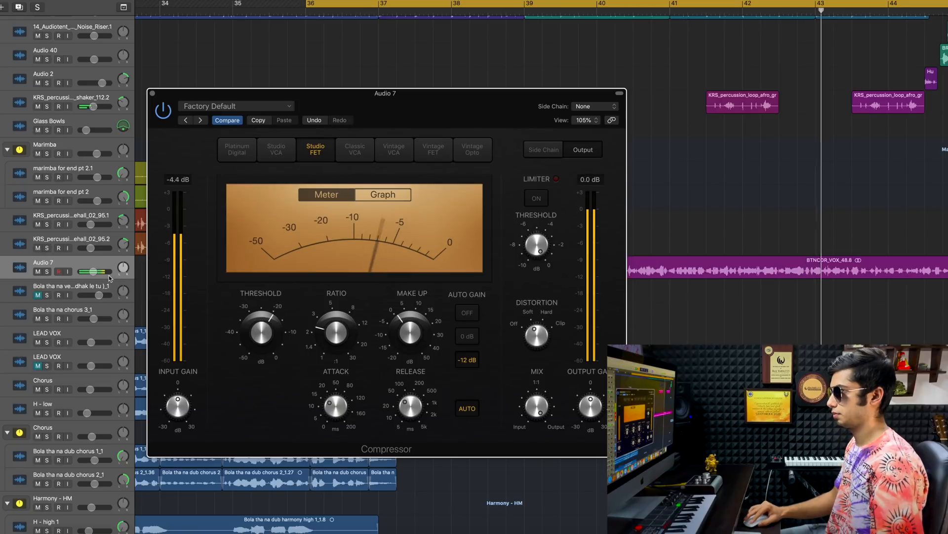
drag(94, 272, 92, 272)
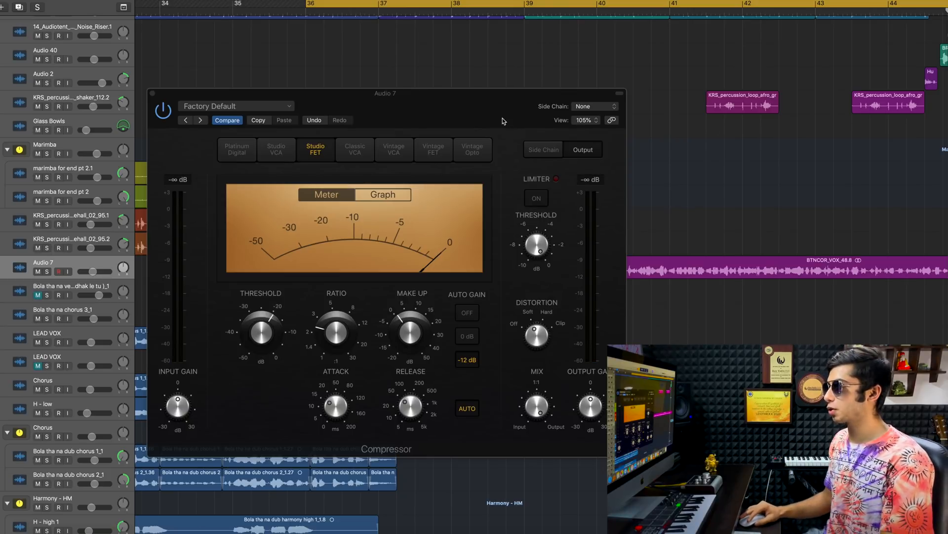
- Close the compressor, solo the Audio 7 track, and open a Channel EQ on it
drag(503, 121, 431, 68)
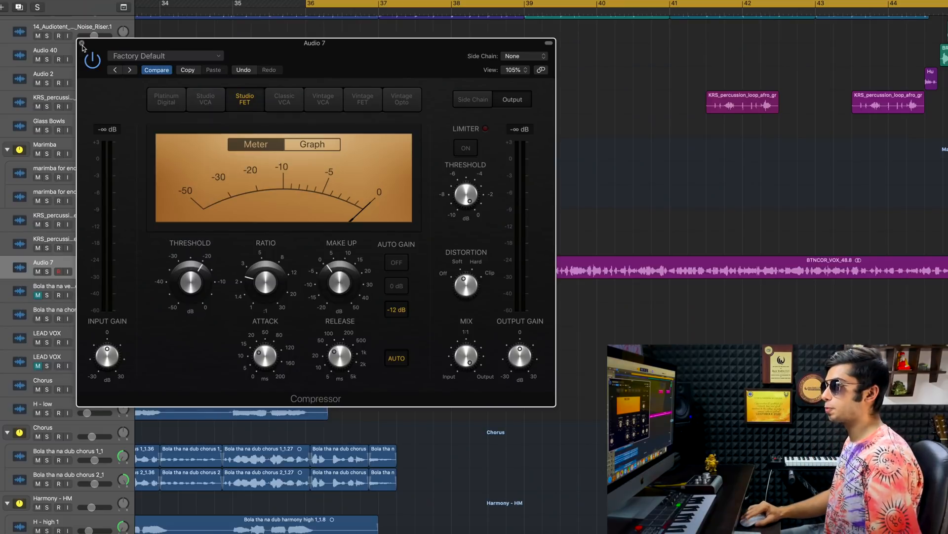
click(82, 44)
click(46, 272)
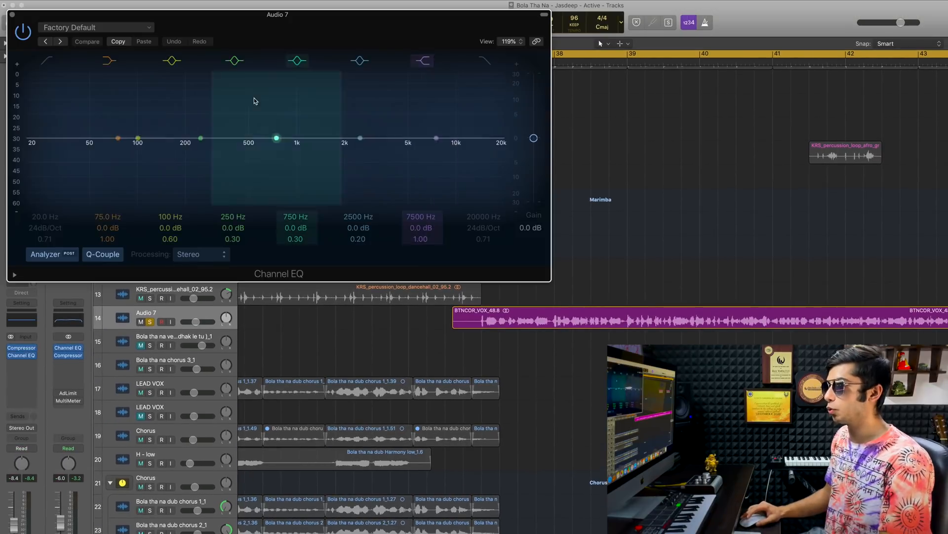
drag(279, 41, 389, 102)
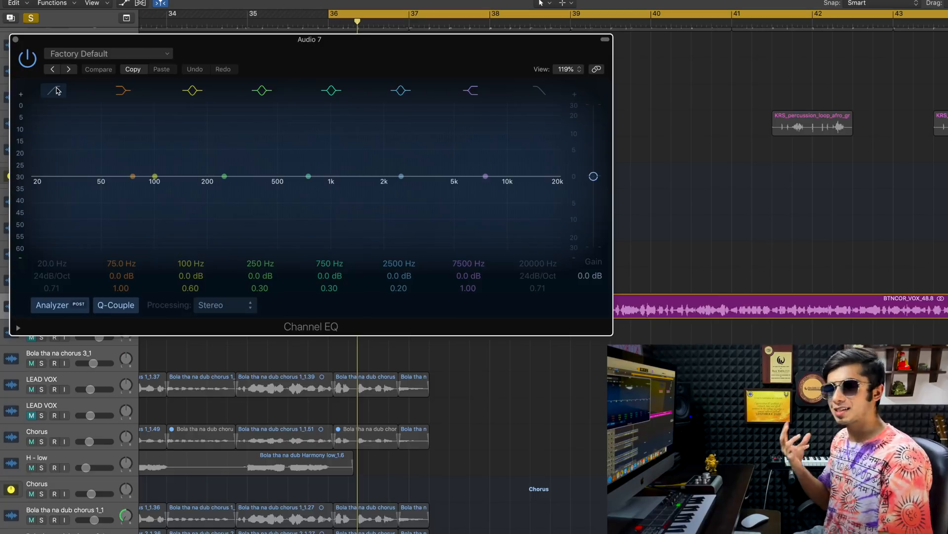
- Enable the vocal EQ's low-cut filter and set it to about 126 Hz with a 48 dB/Oct slope
click(54, 90)
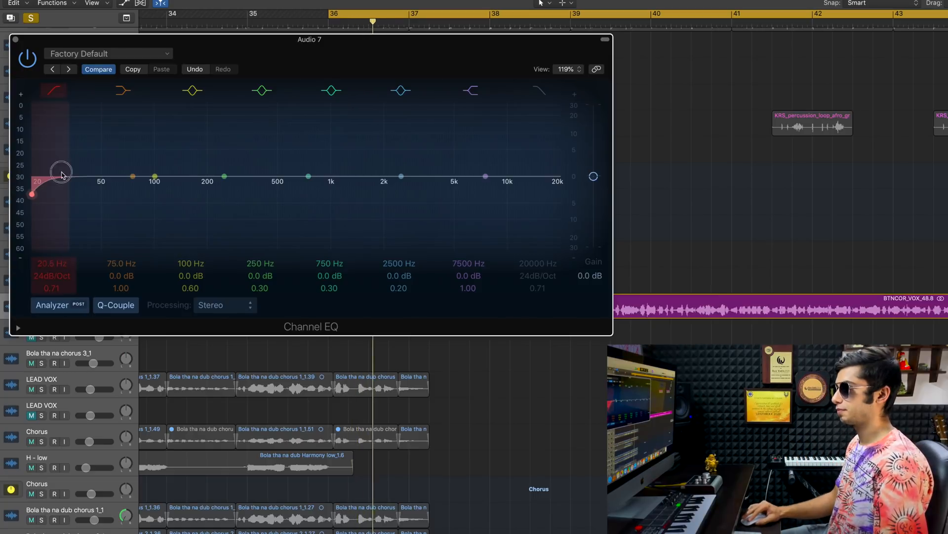
drag(59, 176, 132, 176)
drag(77, 255, 160, 230)
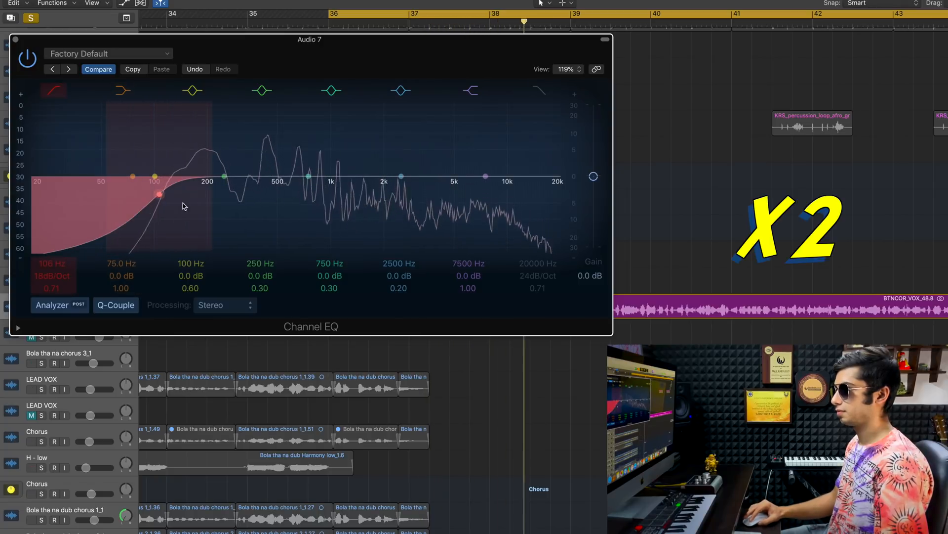
drag(160, 241, 191, 240)
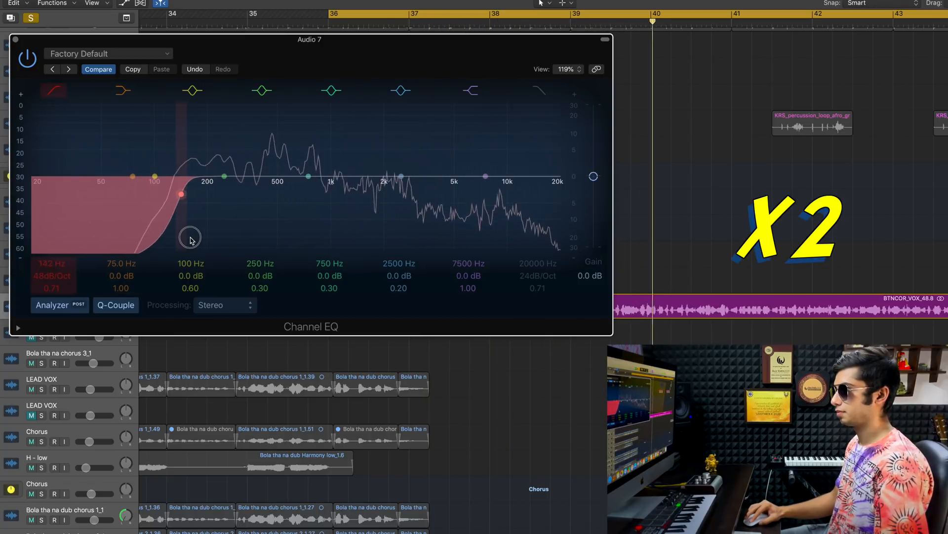
- Sweep for low-mid resonances and cut 2.5 dB at 240 Hz with Q 11.0 and at 215 Hz with Q 8.60
drag(225, 176, 219, 78)
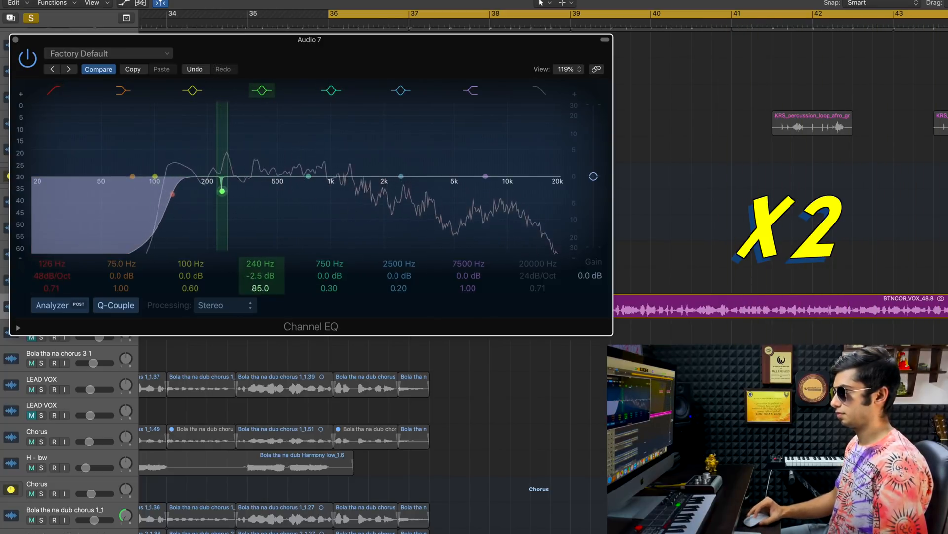
drag(401, 175, 199, 115)
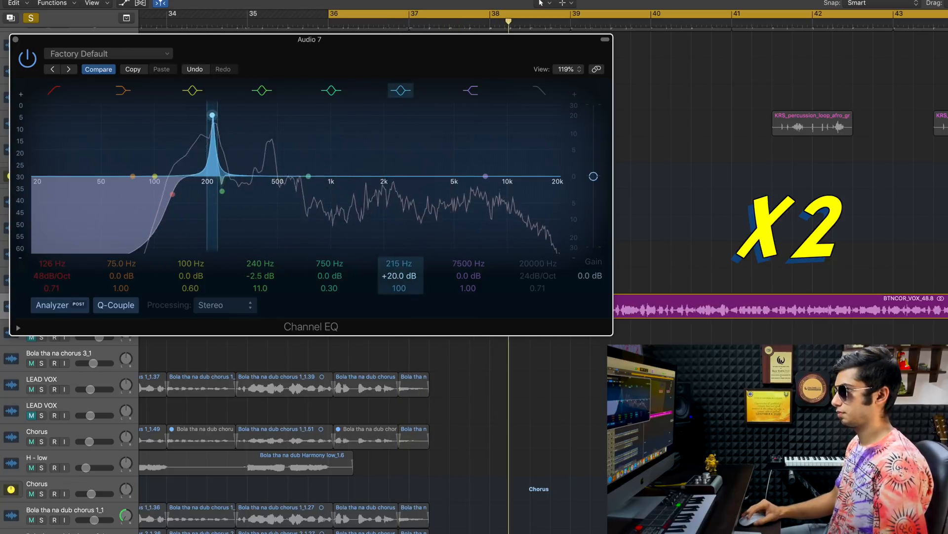
drag(399, 288, 399, 322)
- Boost the vocal's highs by 2.5 dB at 5200 Hz with Q 0.51, and raise the high shelf 1.5 dB at 7600 Hz
drag(315, 185, 468, 175)
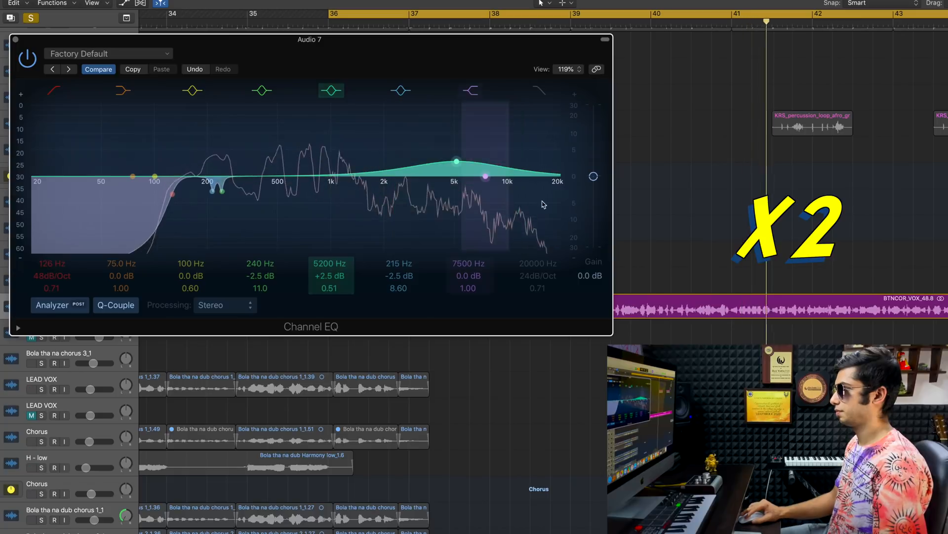
drag(544, 204, 542, 202)
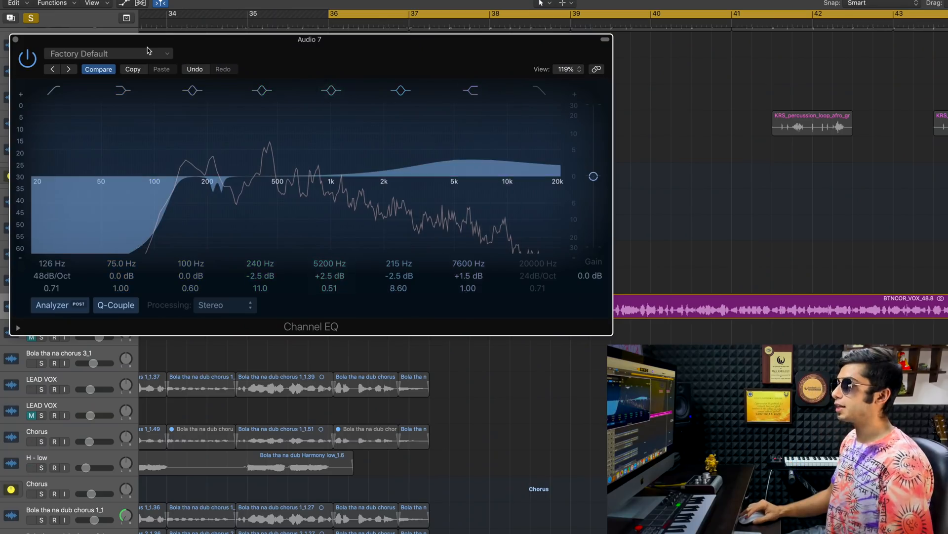
- Unsolo the Audio 7 track and readjust the upper EQ boost to 5000 Hz, +2.0 dB and Q 0.57 against the full mix
drag(277, 61, 324, 48)
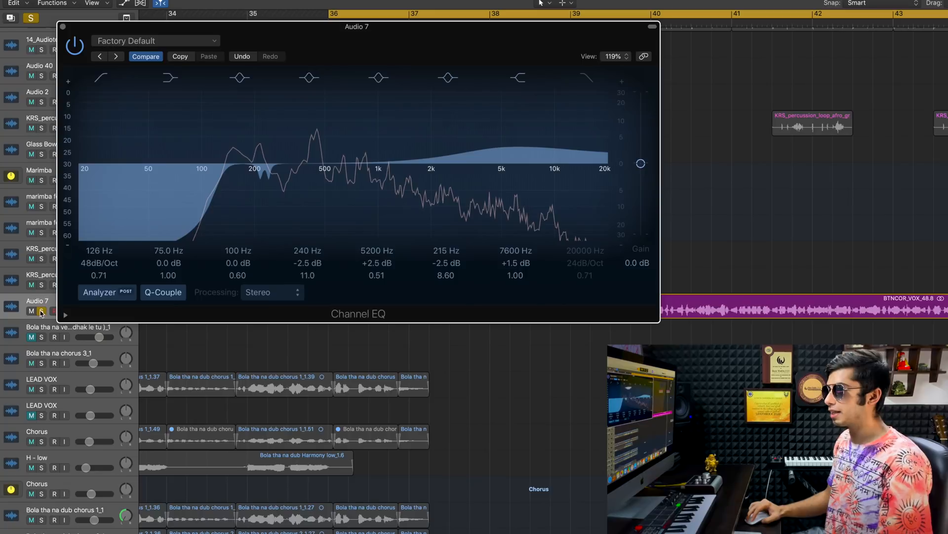
click(41, 311)
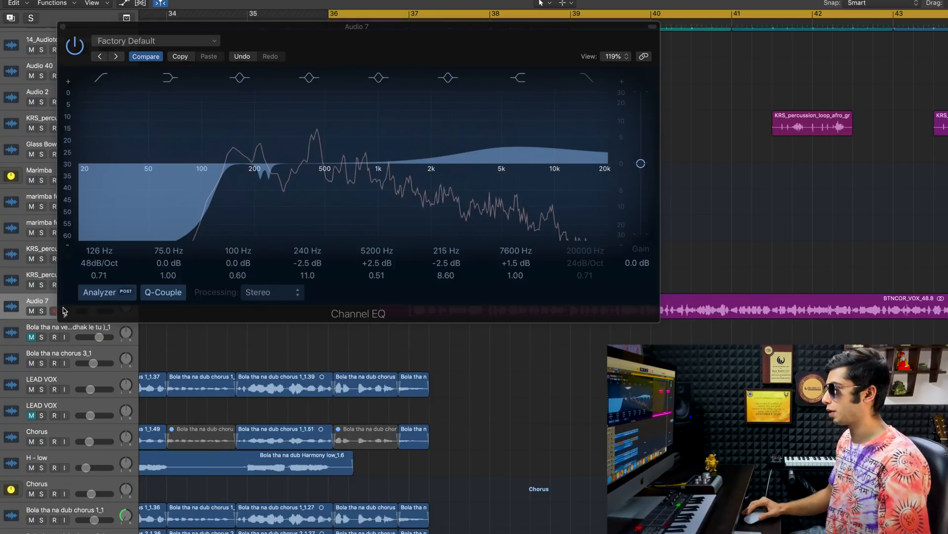
drag(433, 53, 419, 62)
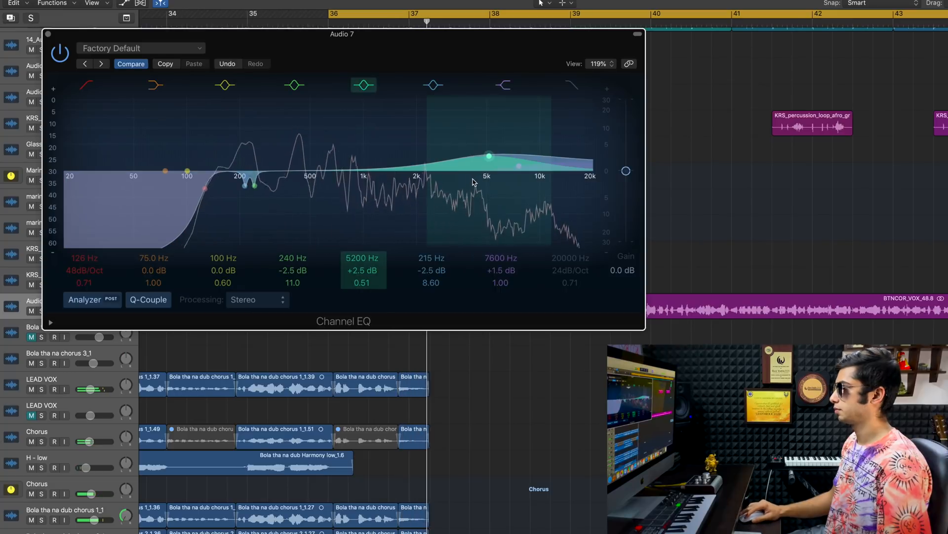
mouse_move(517, 181)
mouse_down()
mouse_move(470, 166)
mouse_move(426, 169)
mouse_up()
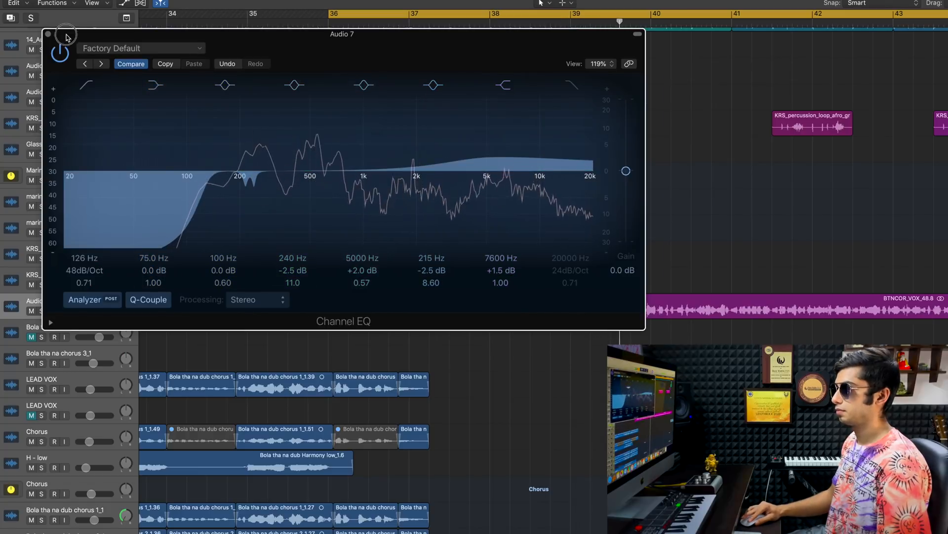
- Move the EQ window clear of the track controls and lower the Audio 7 volume to about -9.8 dB
drag(62, 35, 114, 2)
drag(85, 311, 84, 311)
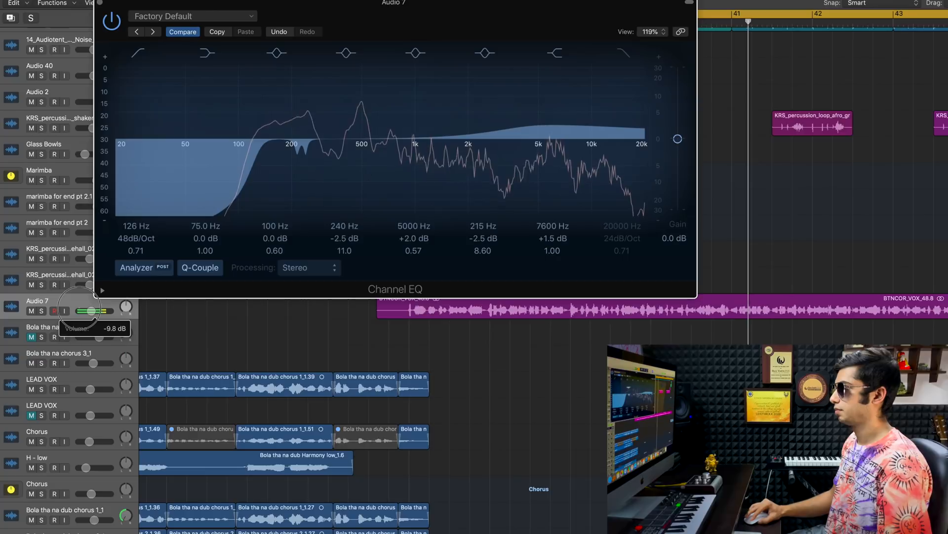
drag(581, 139, 581, 140)
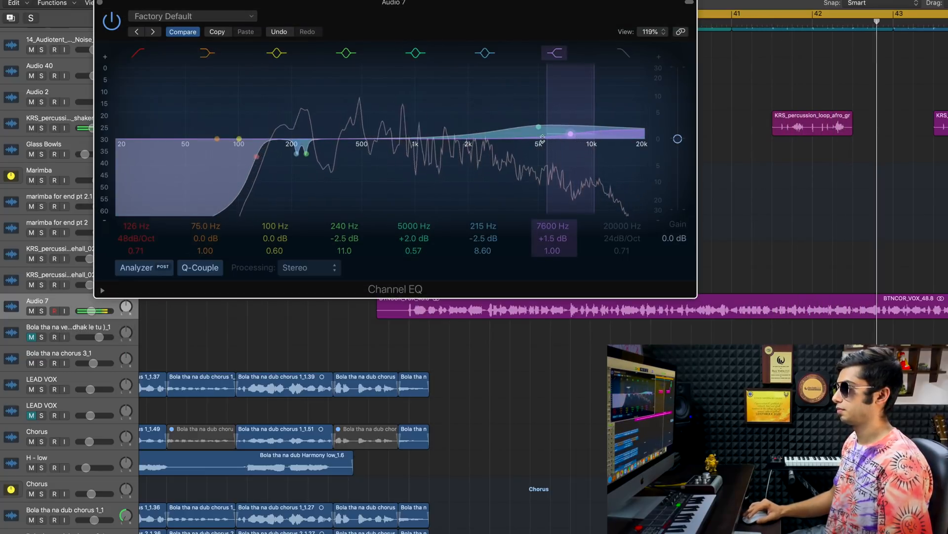
- Move the 100 Hz EQ band to about 540 Hz with a 1.0 dB boost and a Q of about 0.88
drag(239, 139, 360, 132)
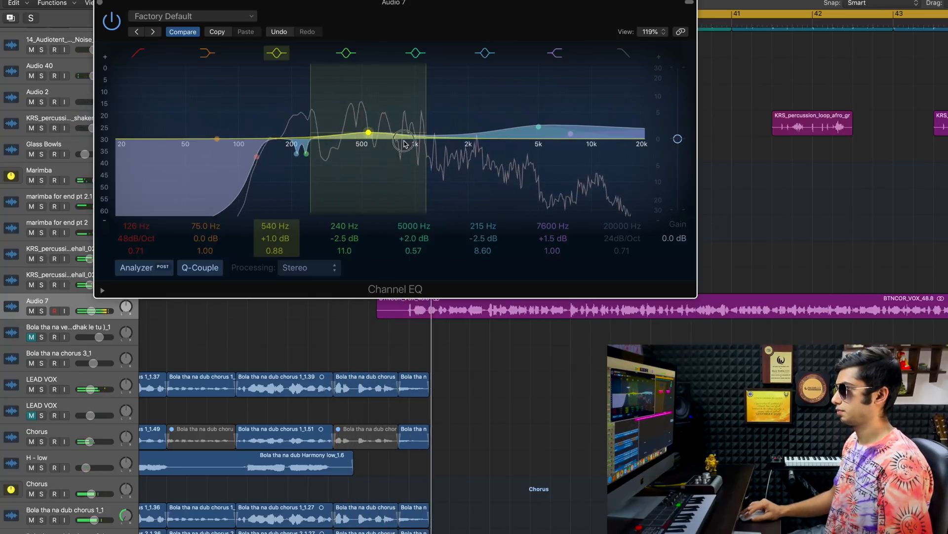
drag(405, 143, 376, 143)
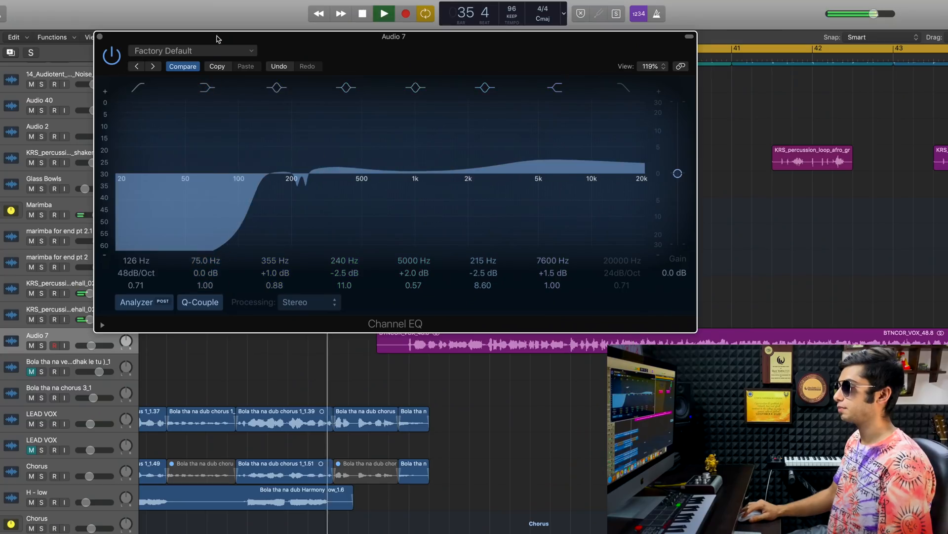
- Compare the Audio 7 vocal with the Channel EQ bypassed and active during playback, ending with it enabled, and close the EQ window
drag(217, 39, 150, 45)
click(45, 61)
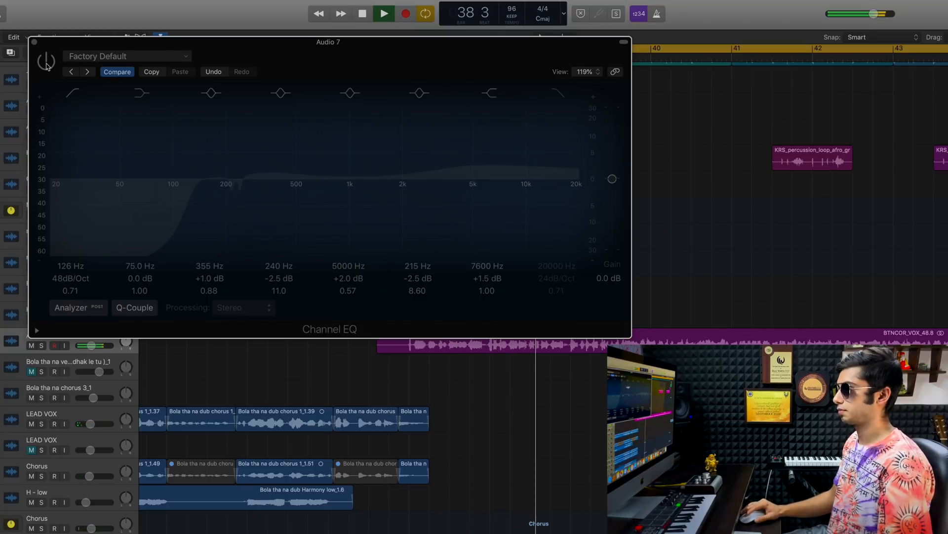
click(47, 63)
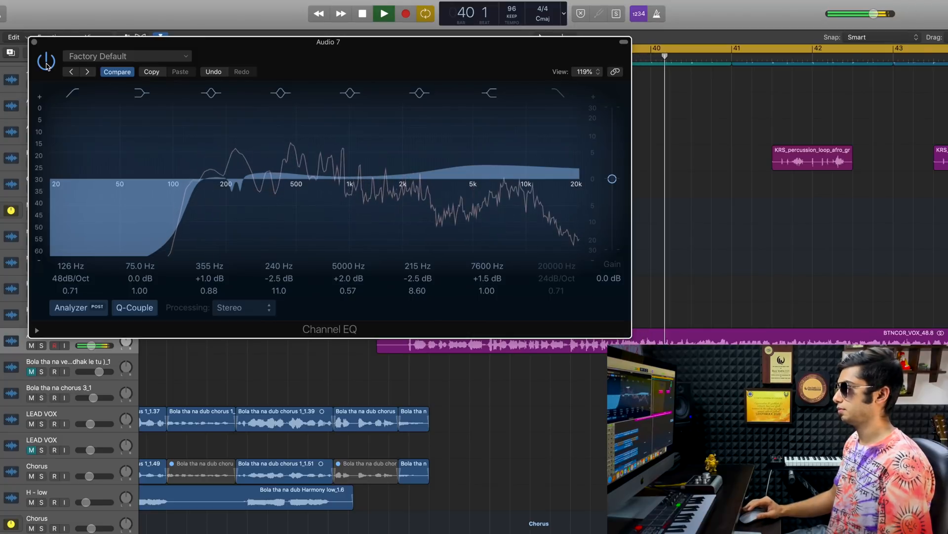
click(47, 63)
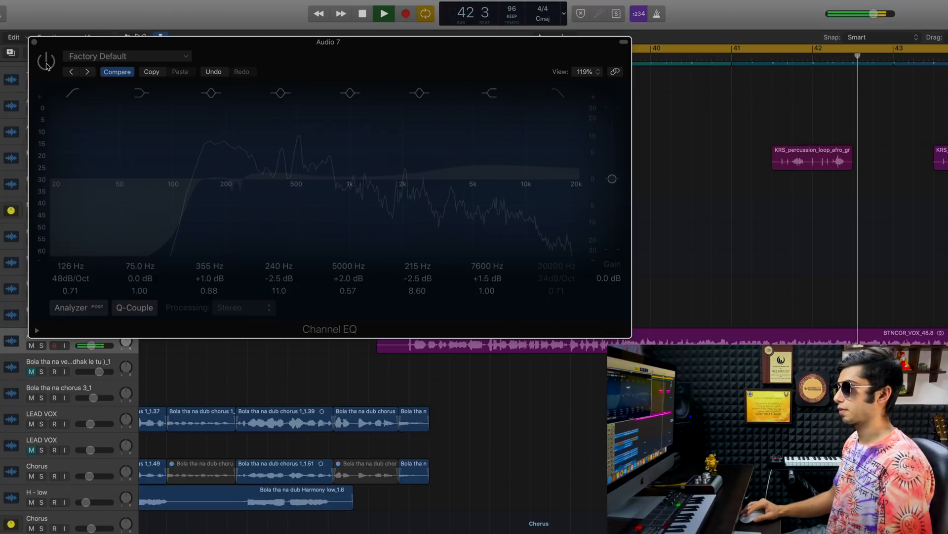
click(46, 63)
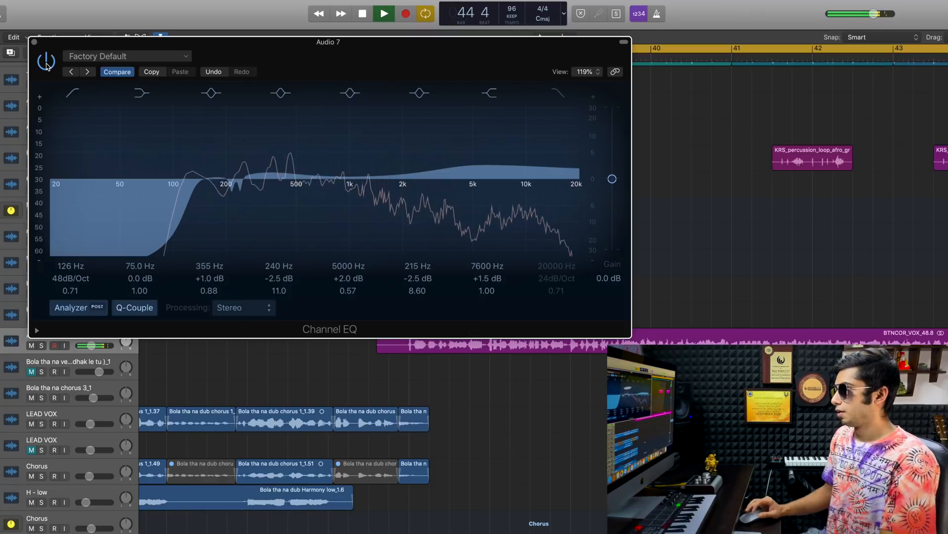
key(space)
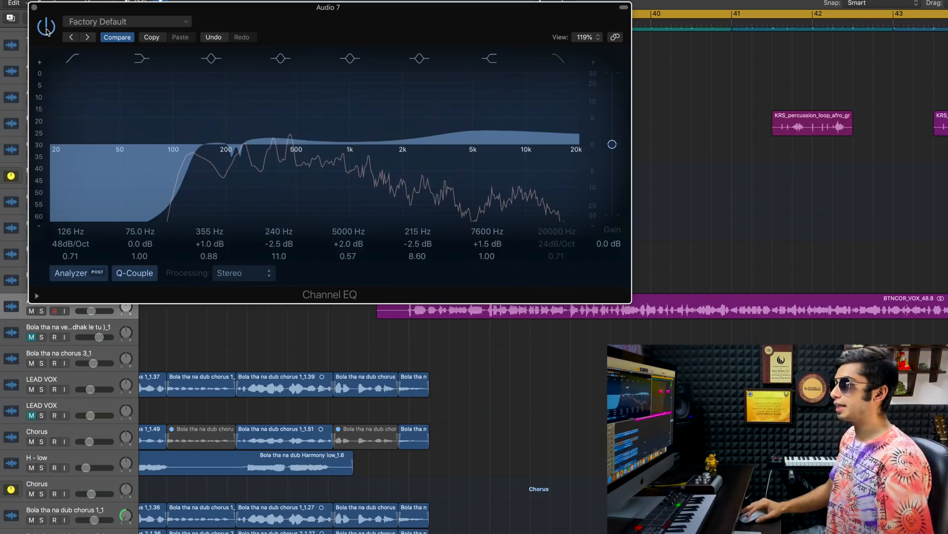
click(34, 8)
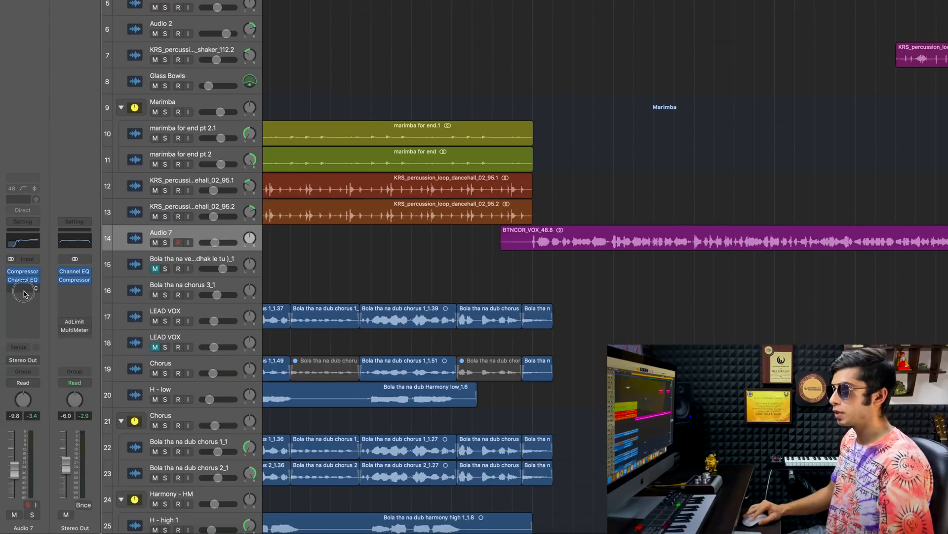
- Insert a DeEsser 2 on the Audio 7 track and set its threshold to about -6.5 dB during playback
click(24, 284)
mouse_move(74, 302)
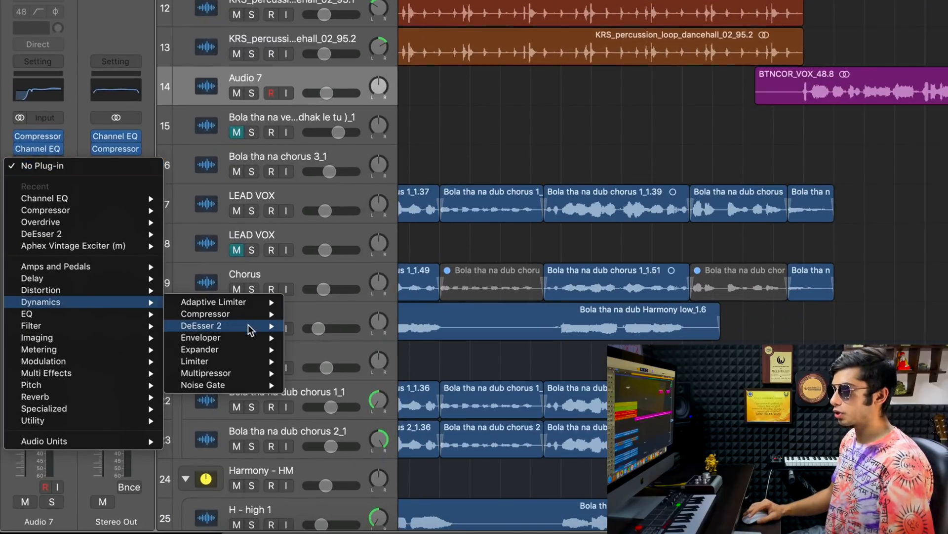
mouse_move(237, 325)
click(314, 325)
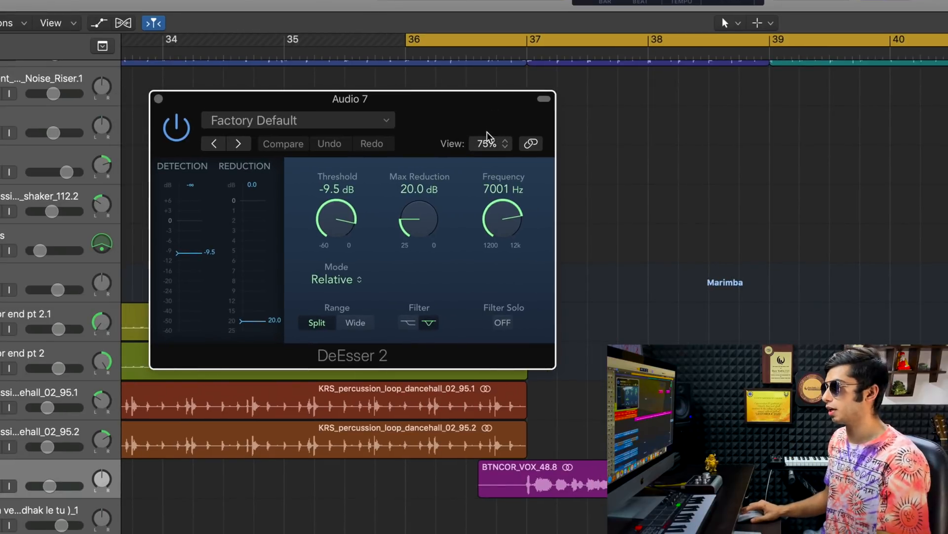
key(space)
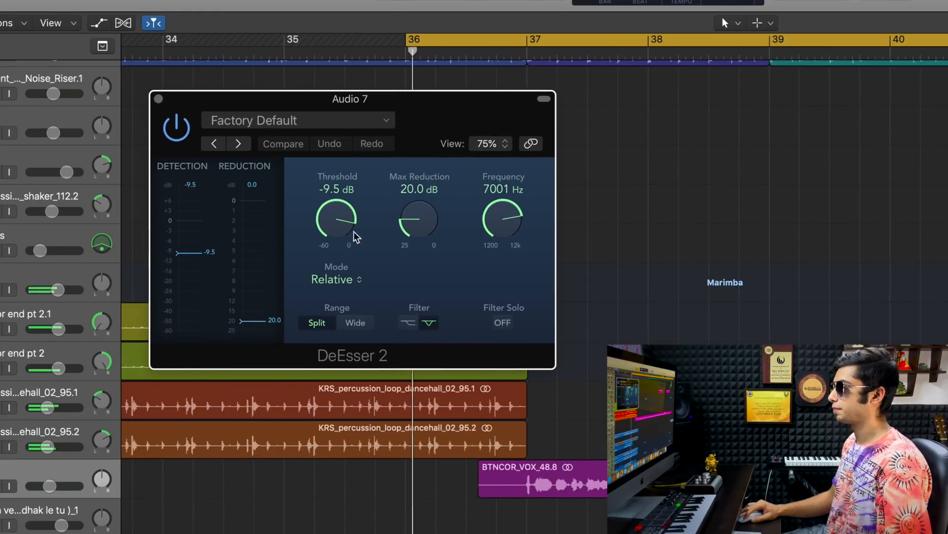
drag(341, 222, 349, 212)
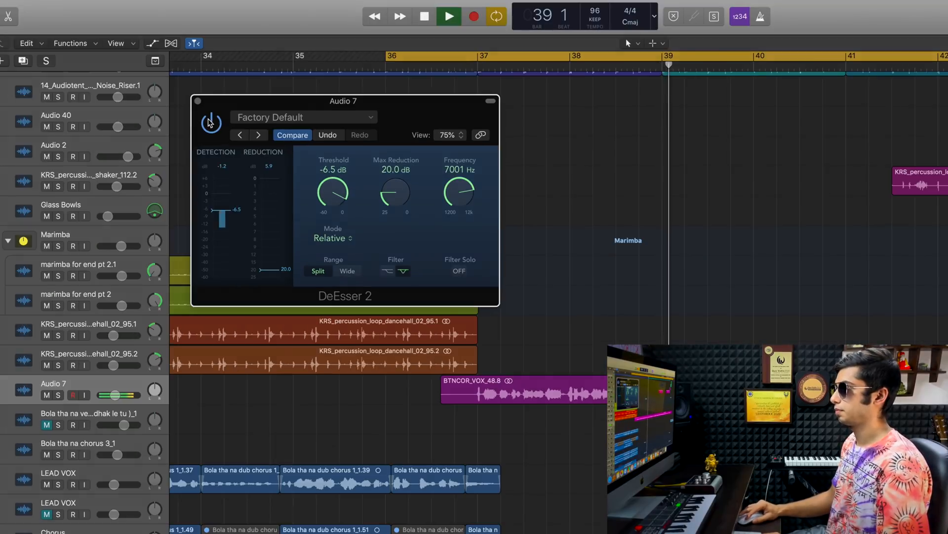
- Compare the vocal with the DeEsser 2 bypassed and active, leave it enabled, and close its window
click(210, 122)
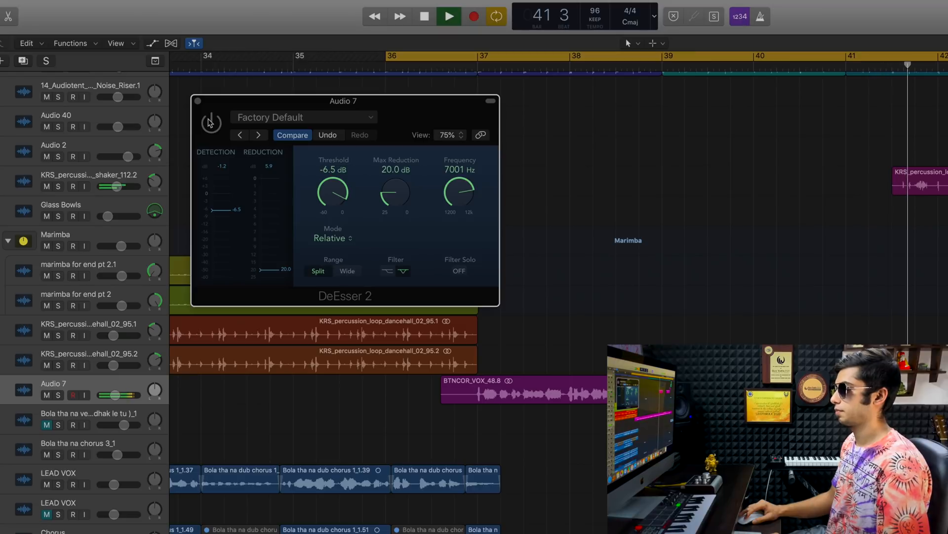
click(211, 122)
key(comma)
key(comma)
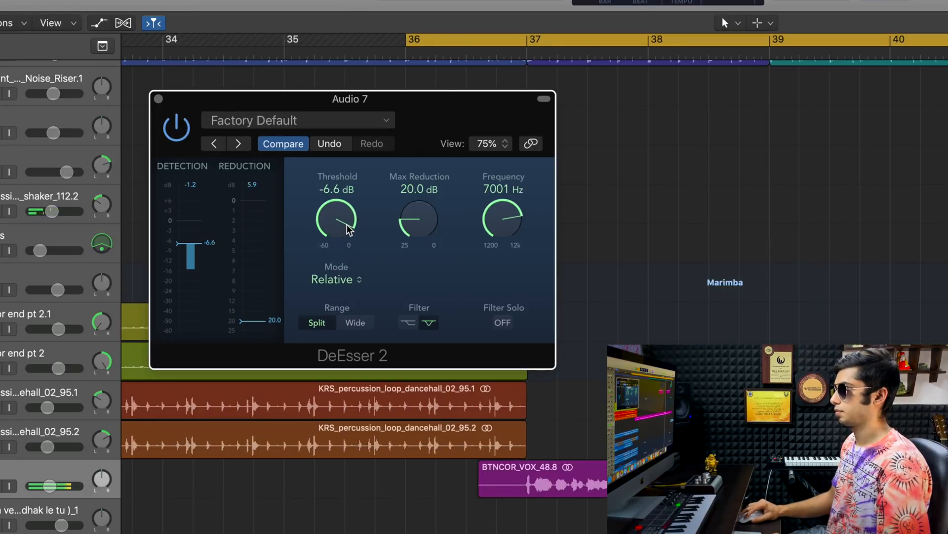
click(159, 99)
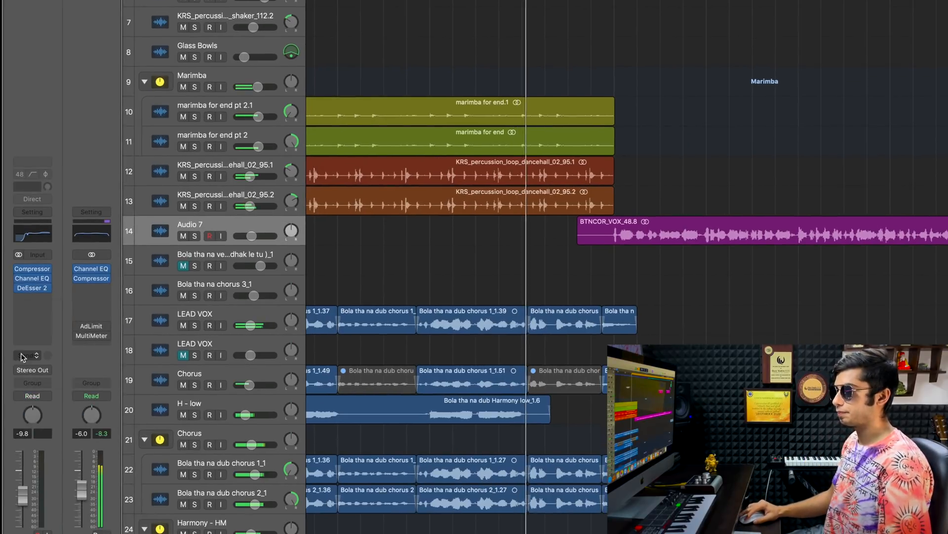
- Add a send from the Audio 7 track to Bus 10 (LXP Hall) and raise its send level for reverb
click(32, 353)
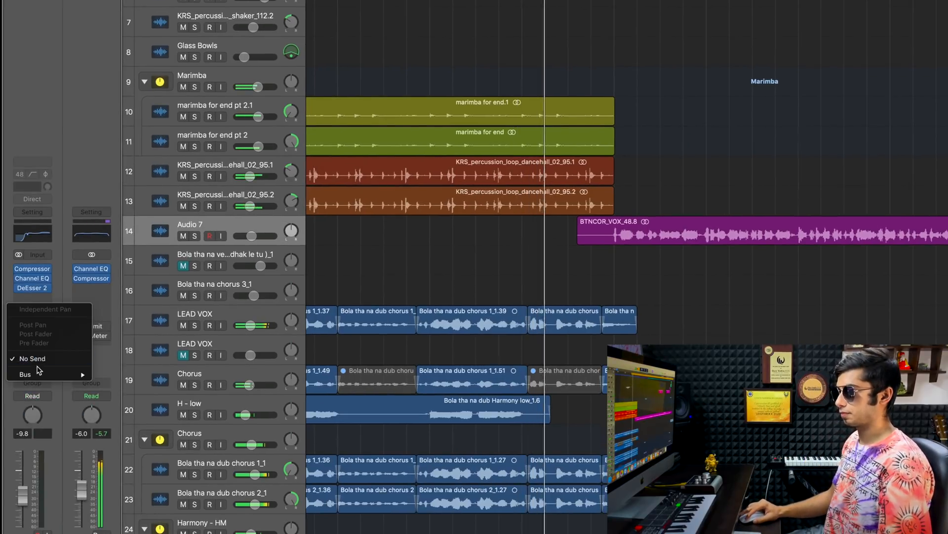
mouse_move(93, 269)
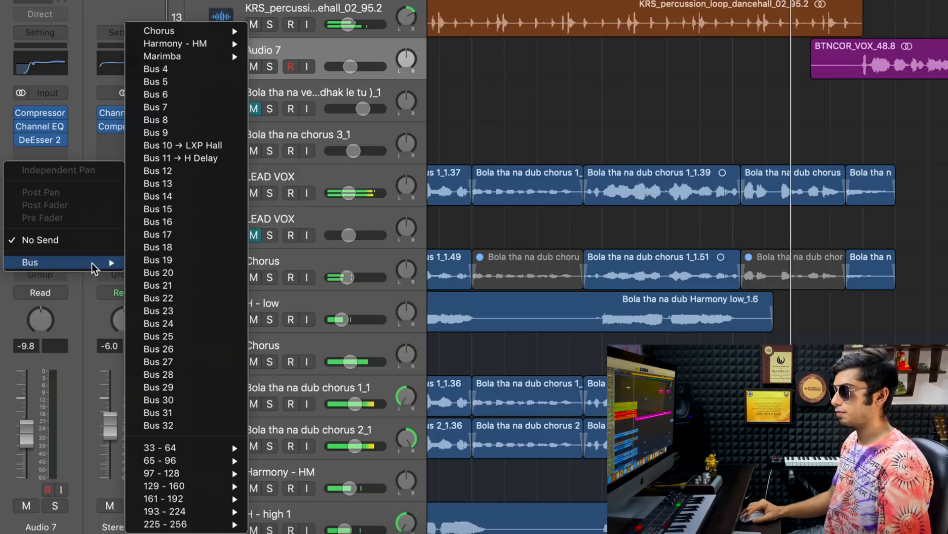
click(194, 149)
drag(59, 224, 56, 201)
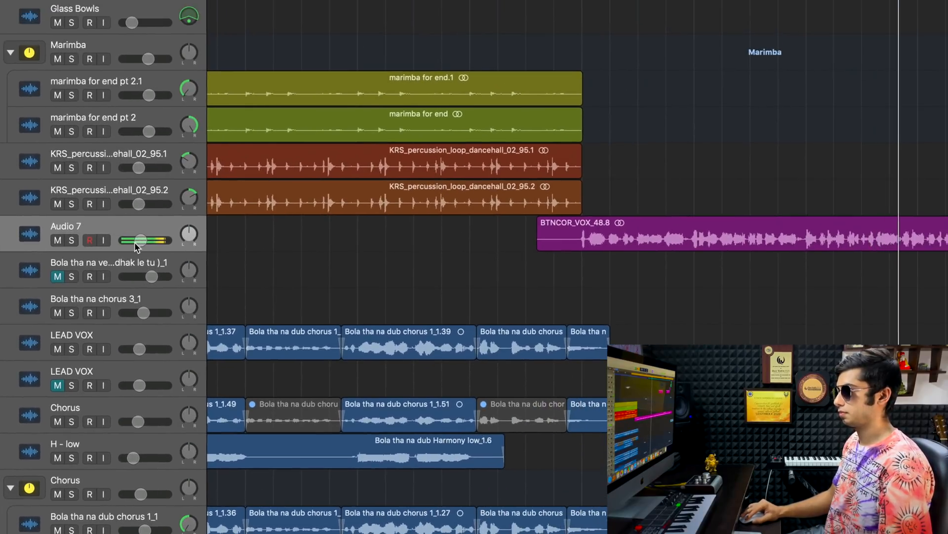
click(140, 240)
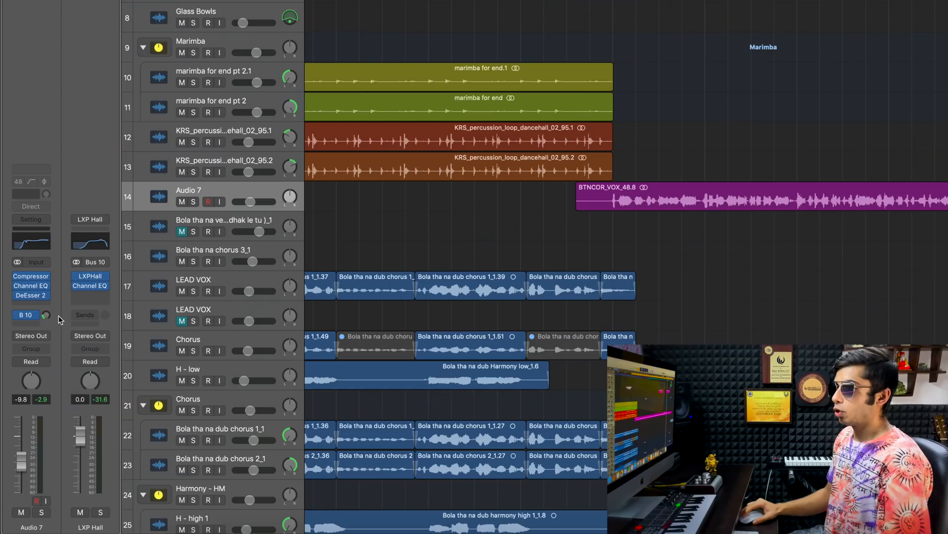
- Insert the Exciter on the Audio 7 track after the DeEsser 2, move its window aside, and start playback
click(39, 304)
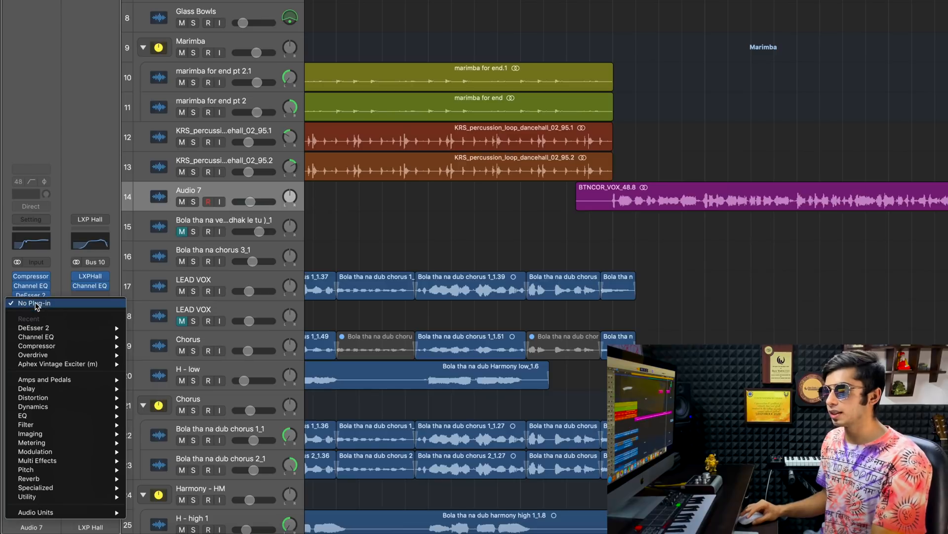
mouse_move(105, 470)
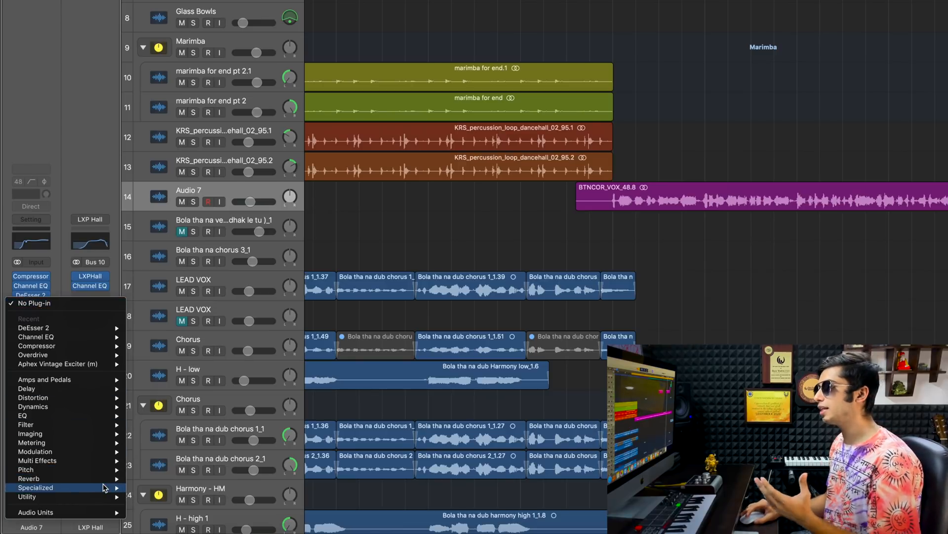
mouse_move(106, 487)
mouse_move(150, 488)
click(208, 488)
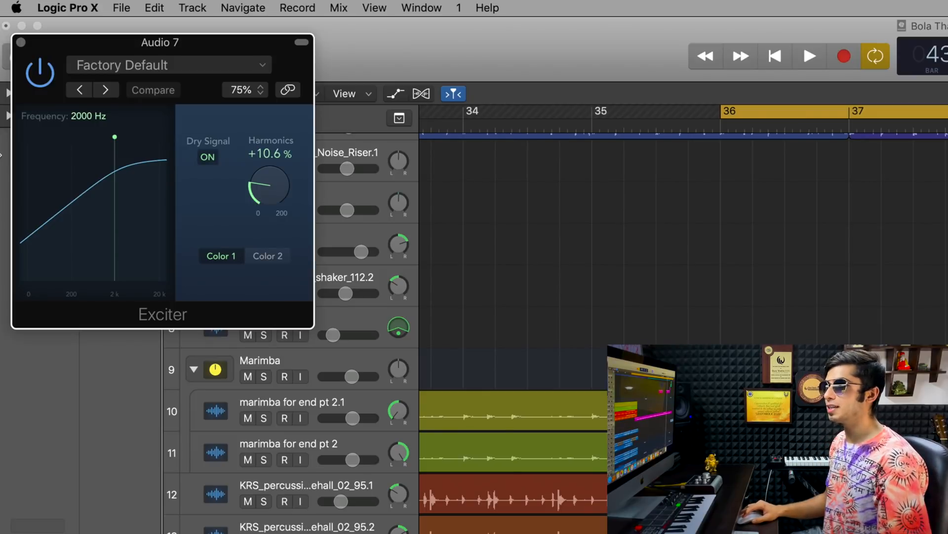
drag(202, 50, 668, 242)
key(space)
- Set the Exciter's harmonics to about 9.7%, compare the vocal with it bypassed and active, and close its window
drag(485, 223, 488, 265)
drag(479, 219, 496, 176)
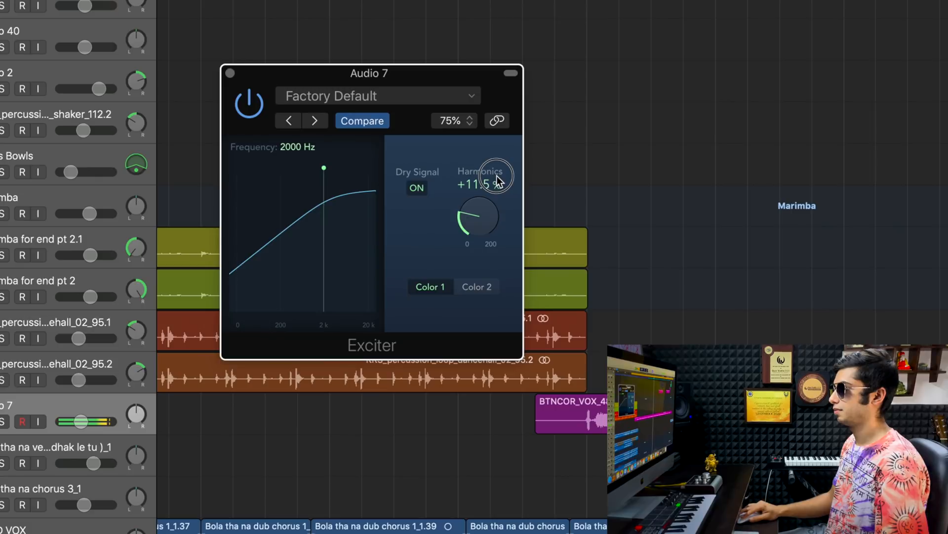
click(250, 103)
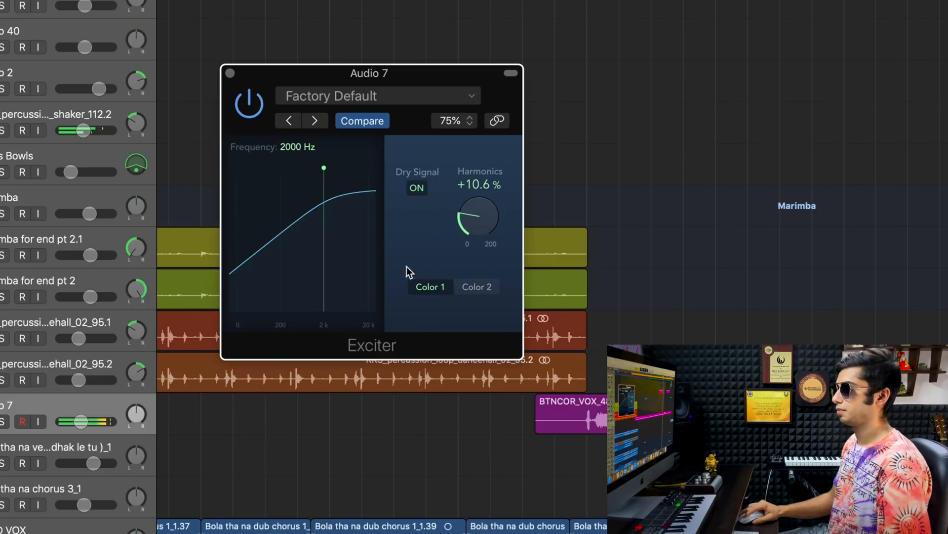
click(85, 421)
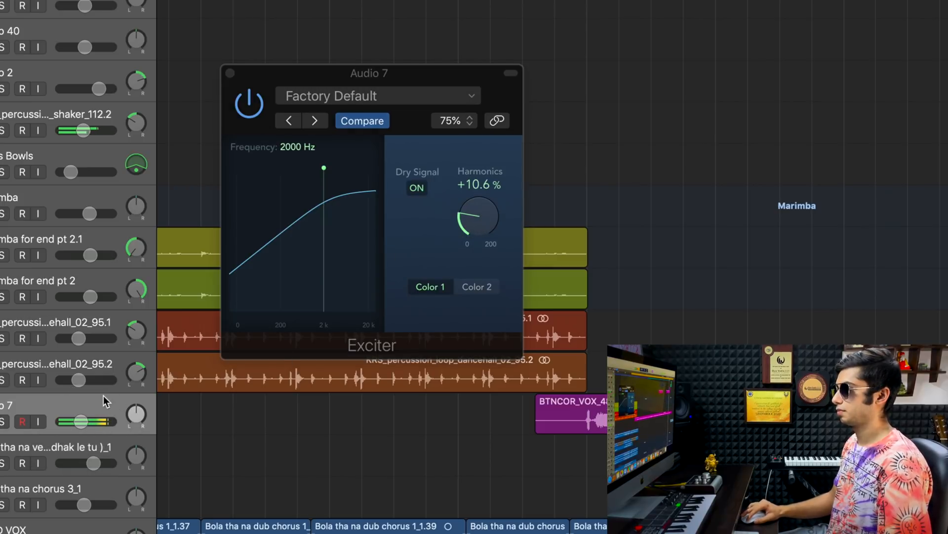
click(249, 103)
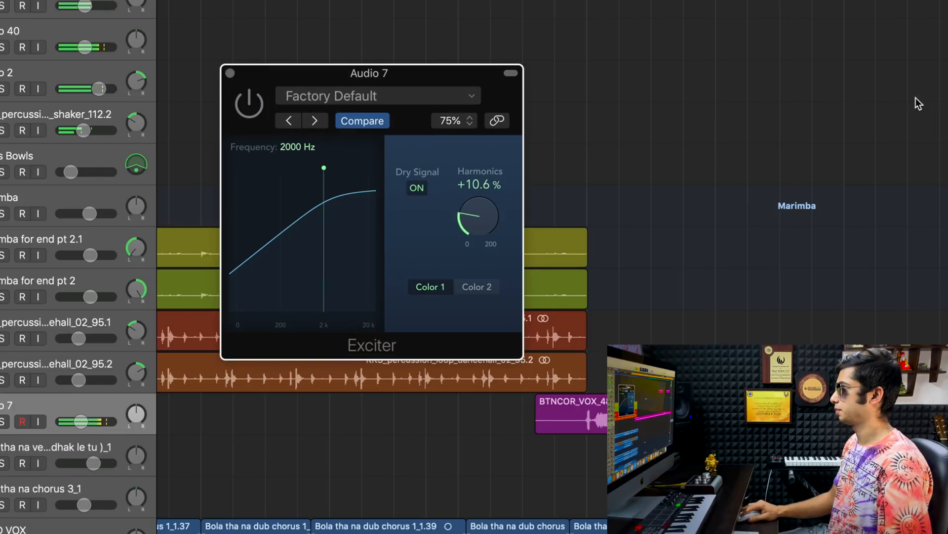
click(248, 112)
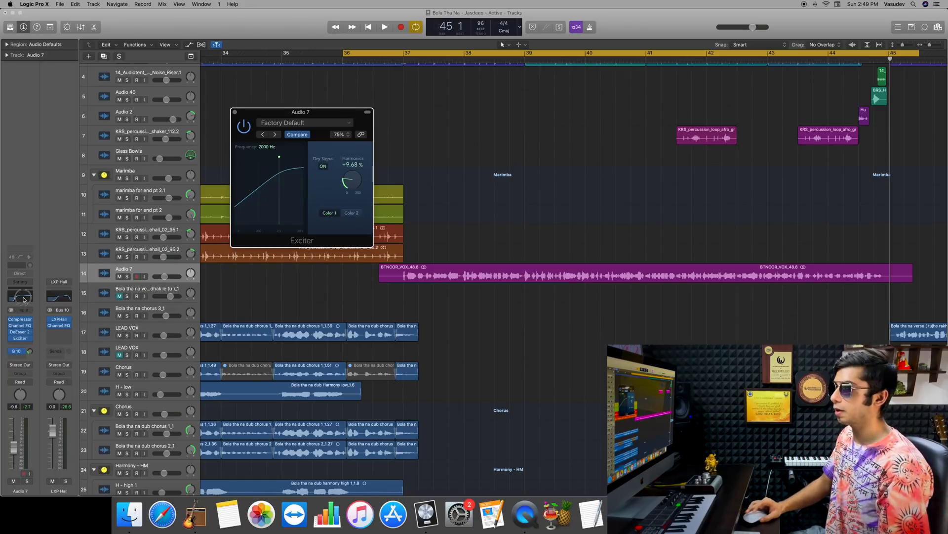
click(23, 298)
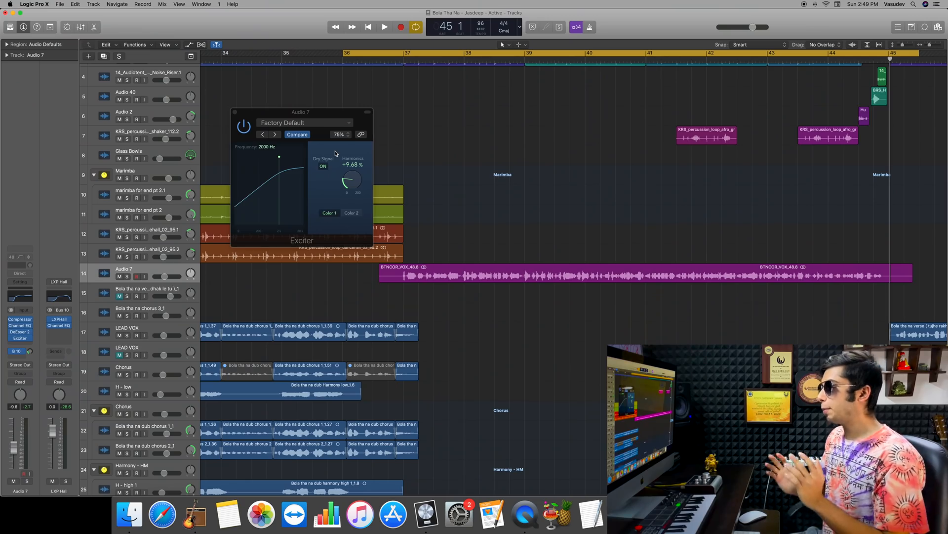
click(235, 113)
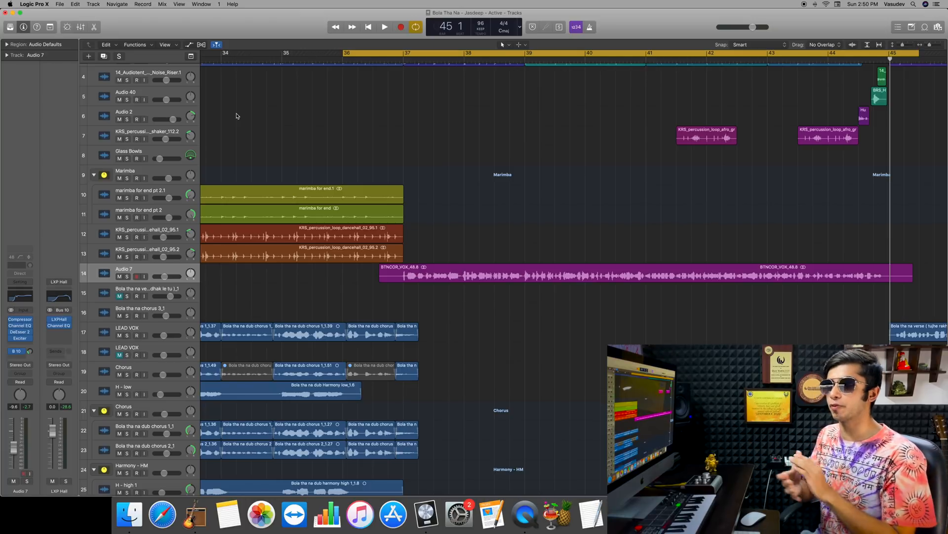
- Play the song and compare the vocal with all Audio 7 plug-ins and the Bus 10 send bypassed and re-enabled
key(space)
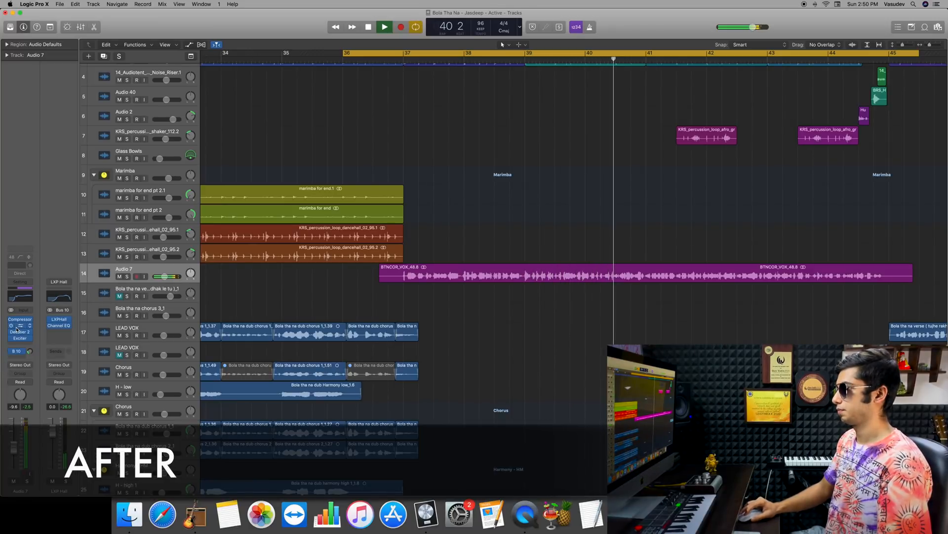
drag(12, 320, 10, 372)
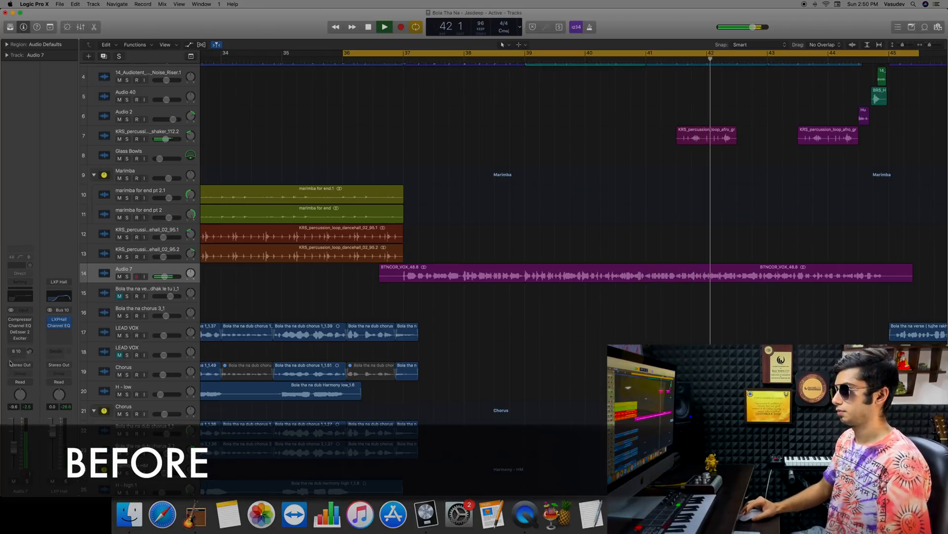
drag(10, 320, 7, 362)
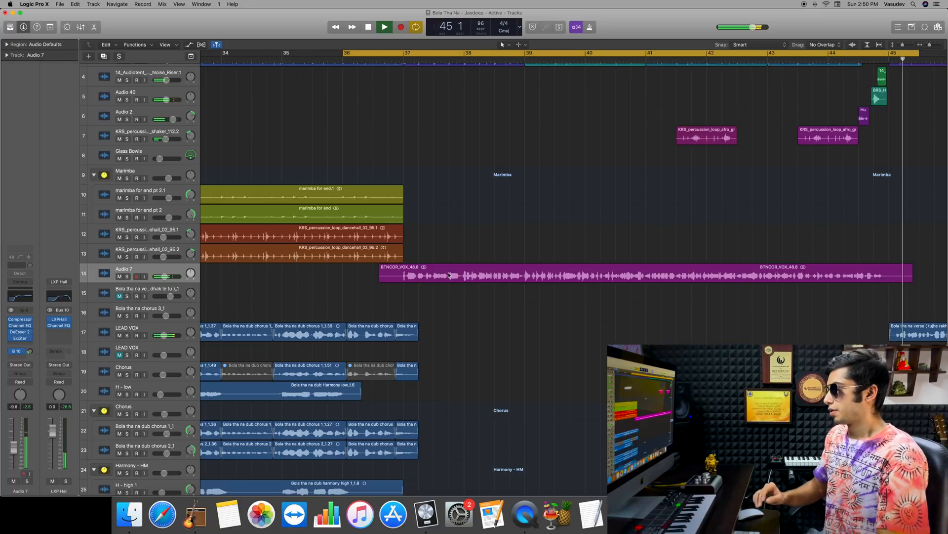
key(space)
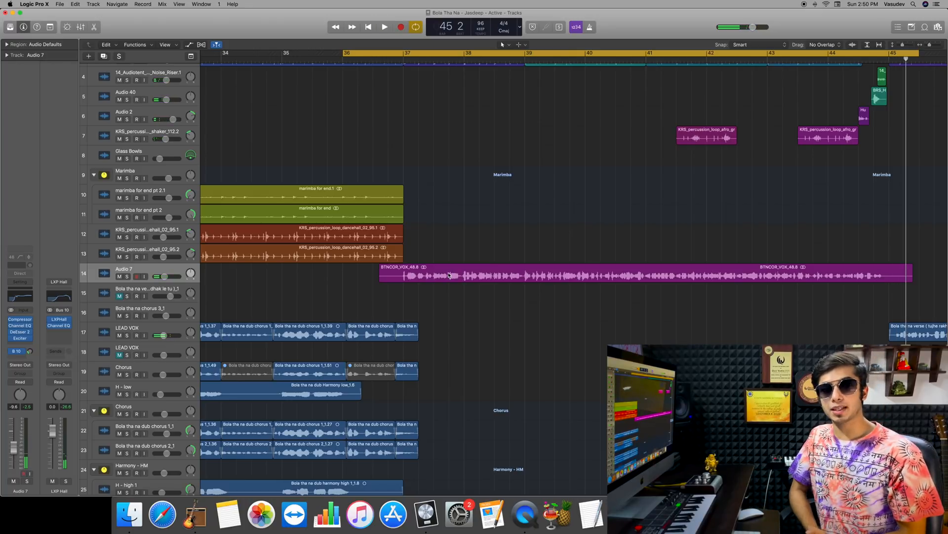